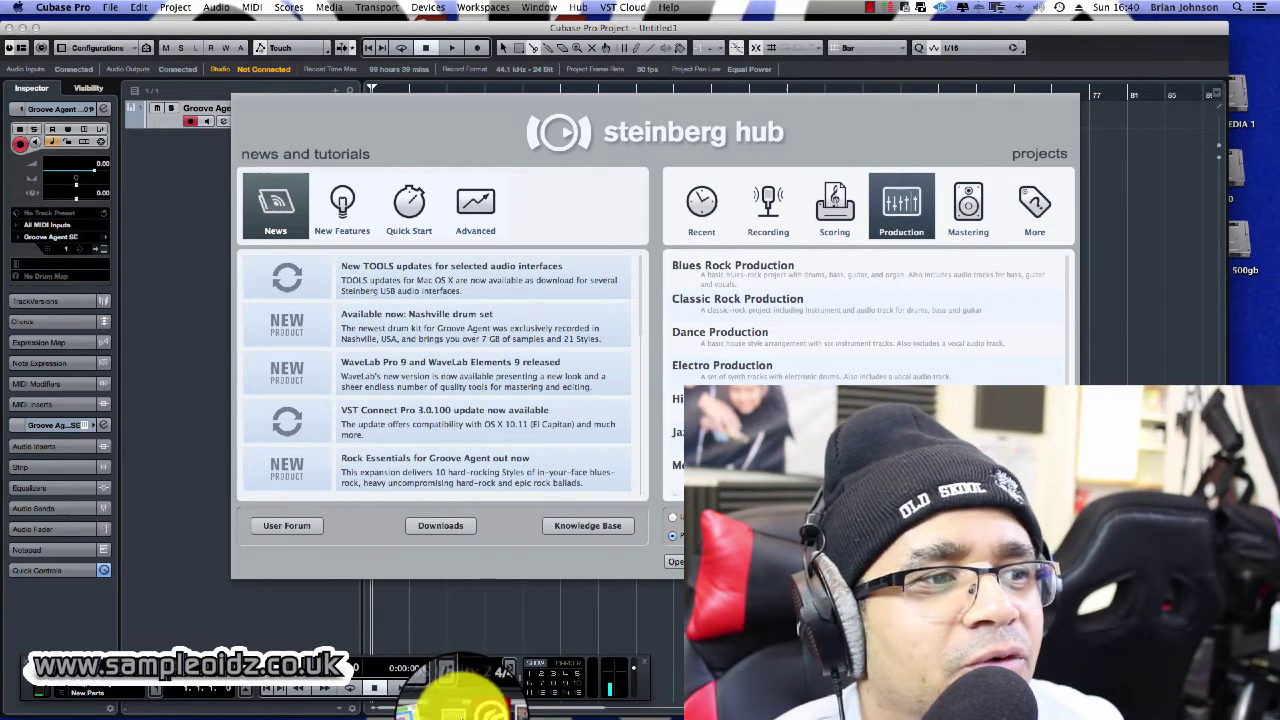
Browse the Recent, Recording, Scoring and Production template categories in the Steinberg Hub.
mouse_move(450, 713)
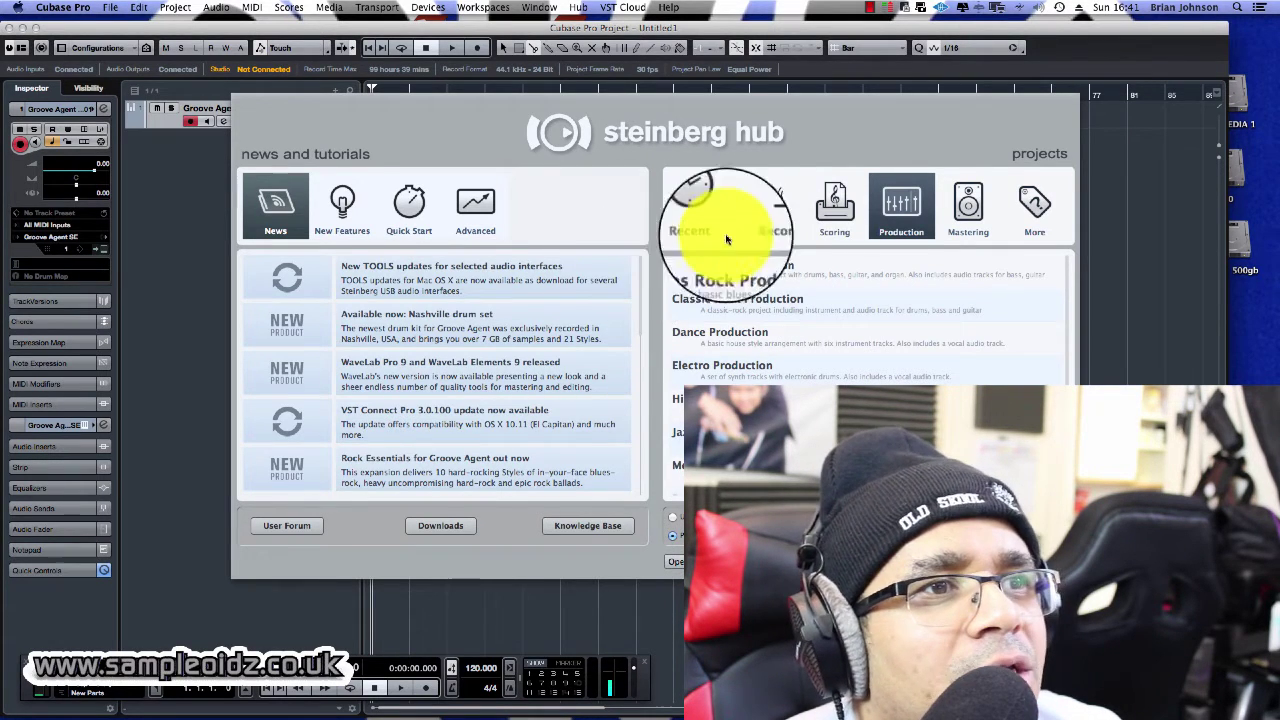
click(695, 205)
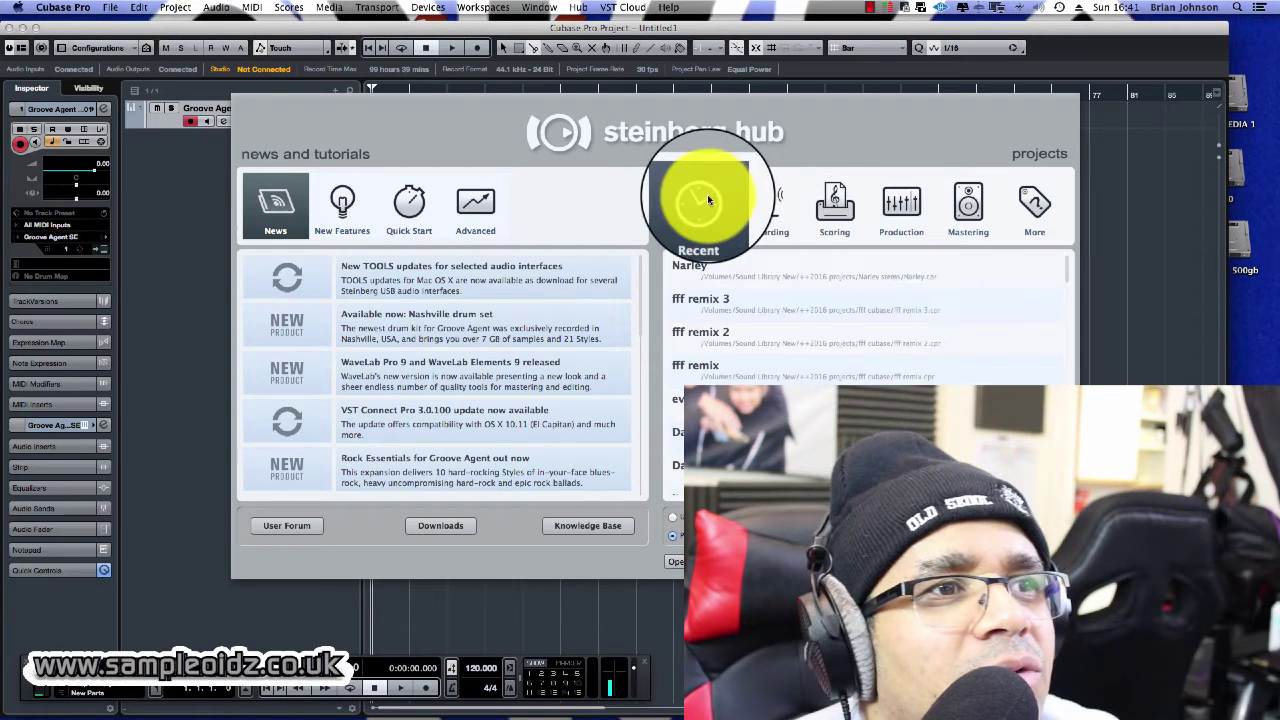
click(760, 202)
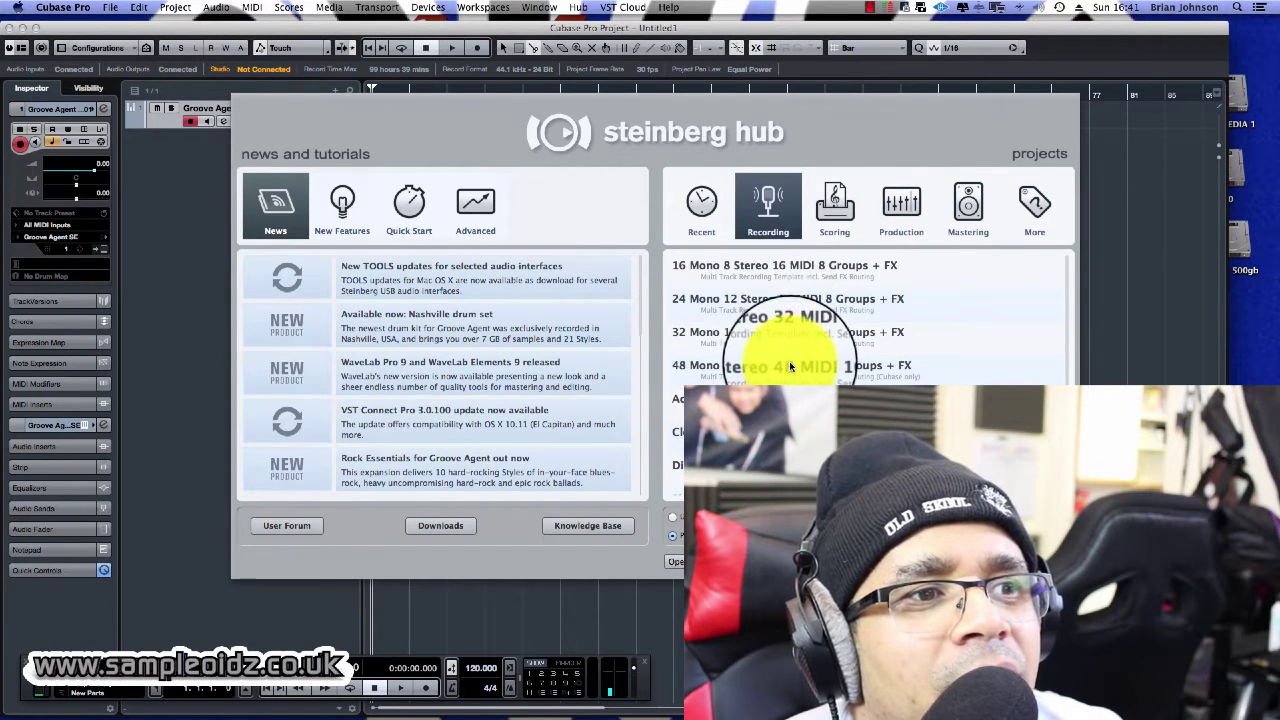
scroll(789, 361, down, 2)
scroll(790, 362, up, 2)
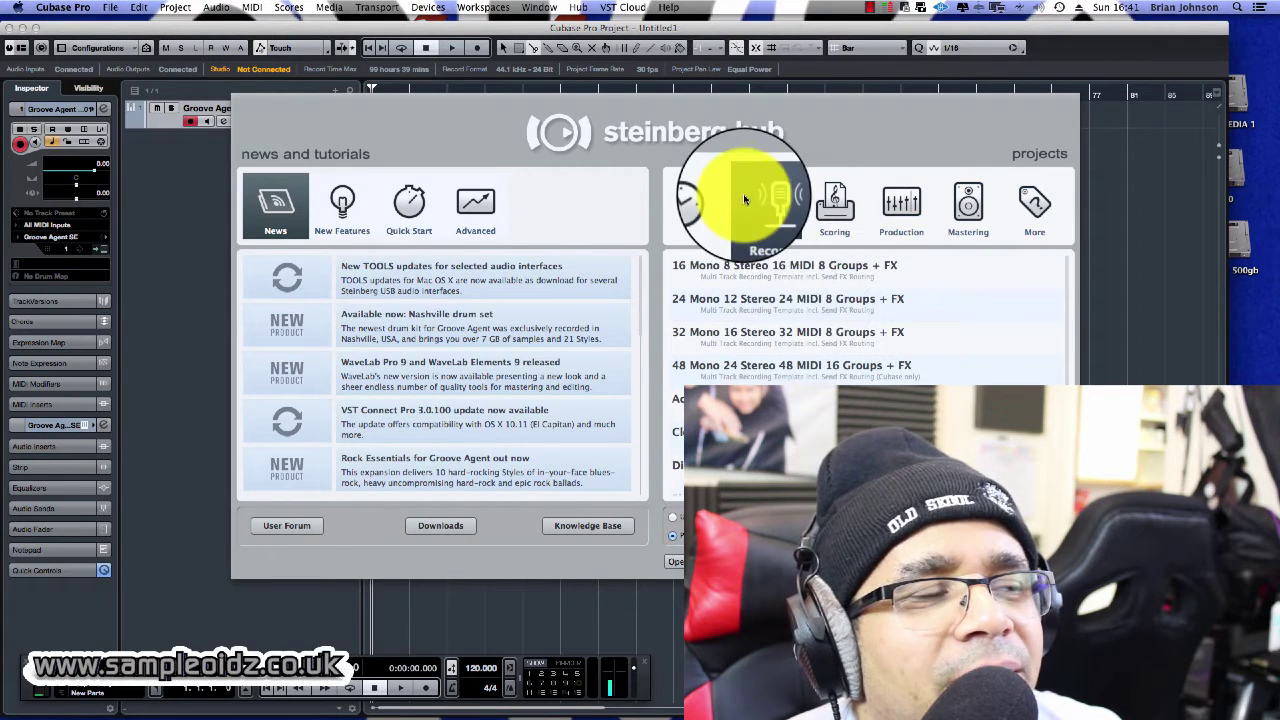
click(834, 208)
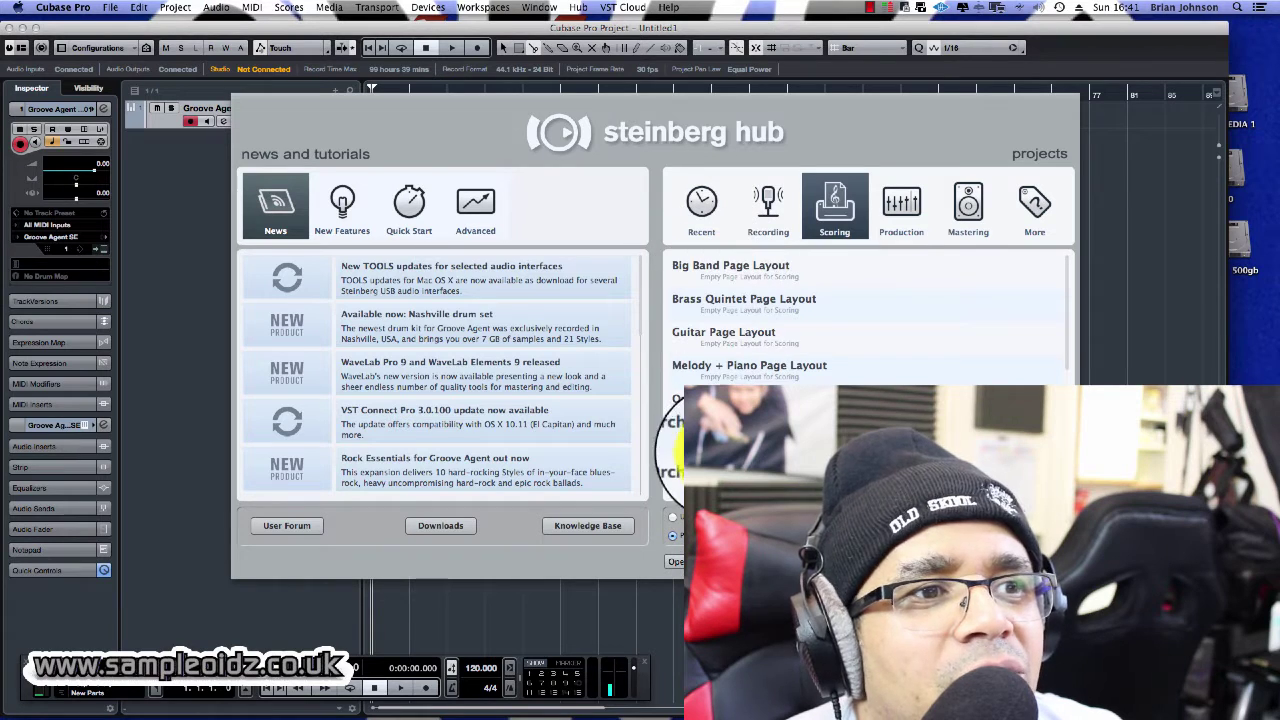
click(898, 208)
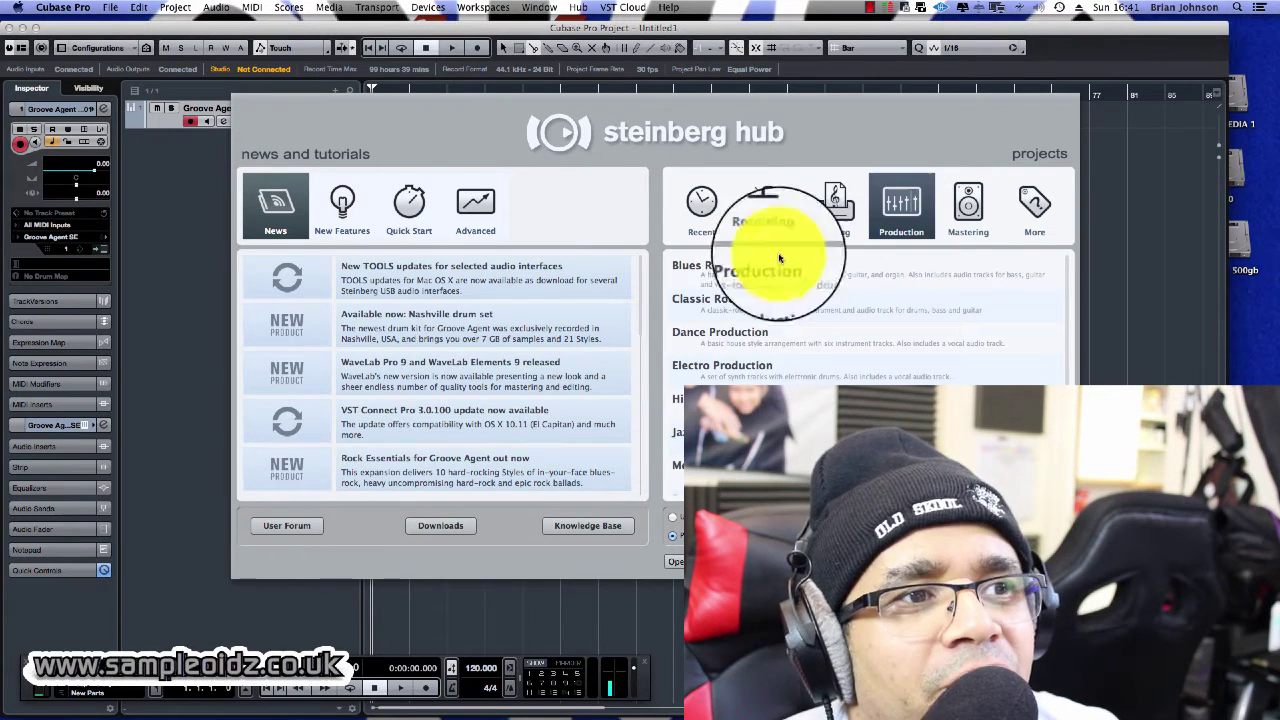
scroll(768, 362, down, 4)
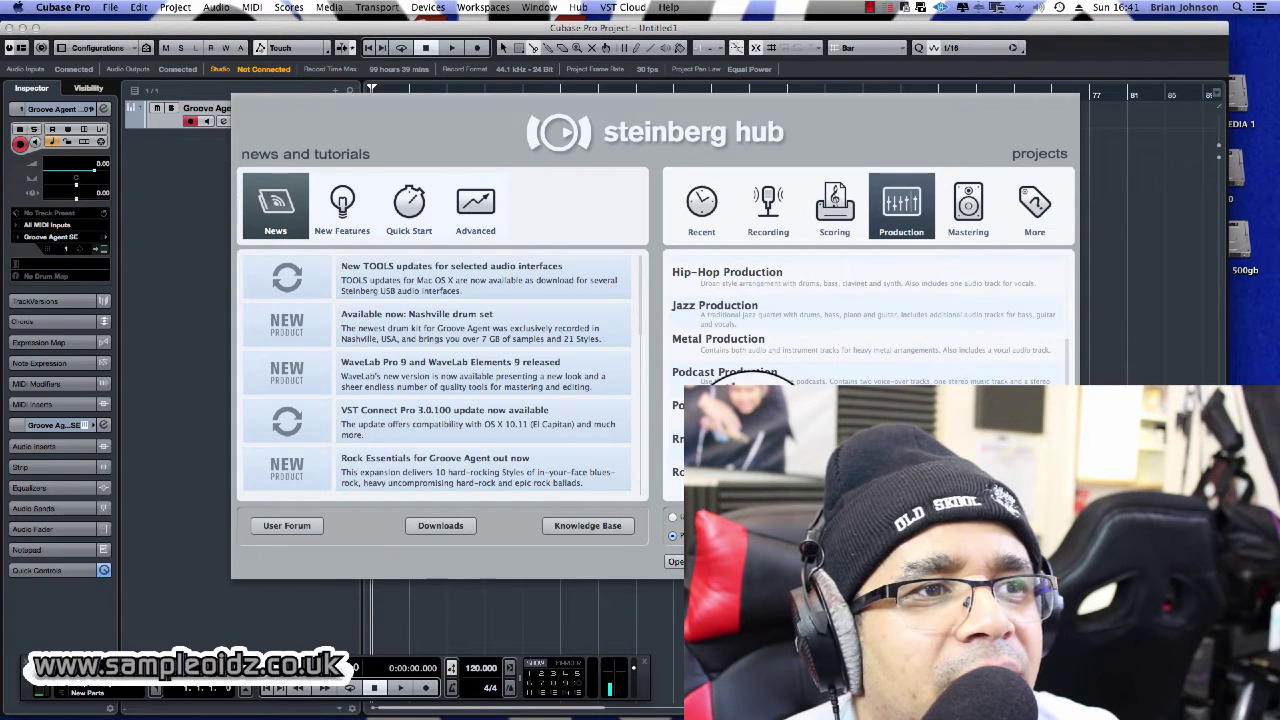
scroll(746, 370, up, 2)
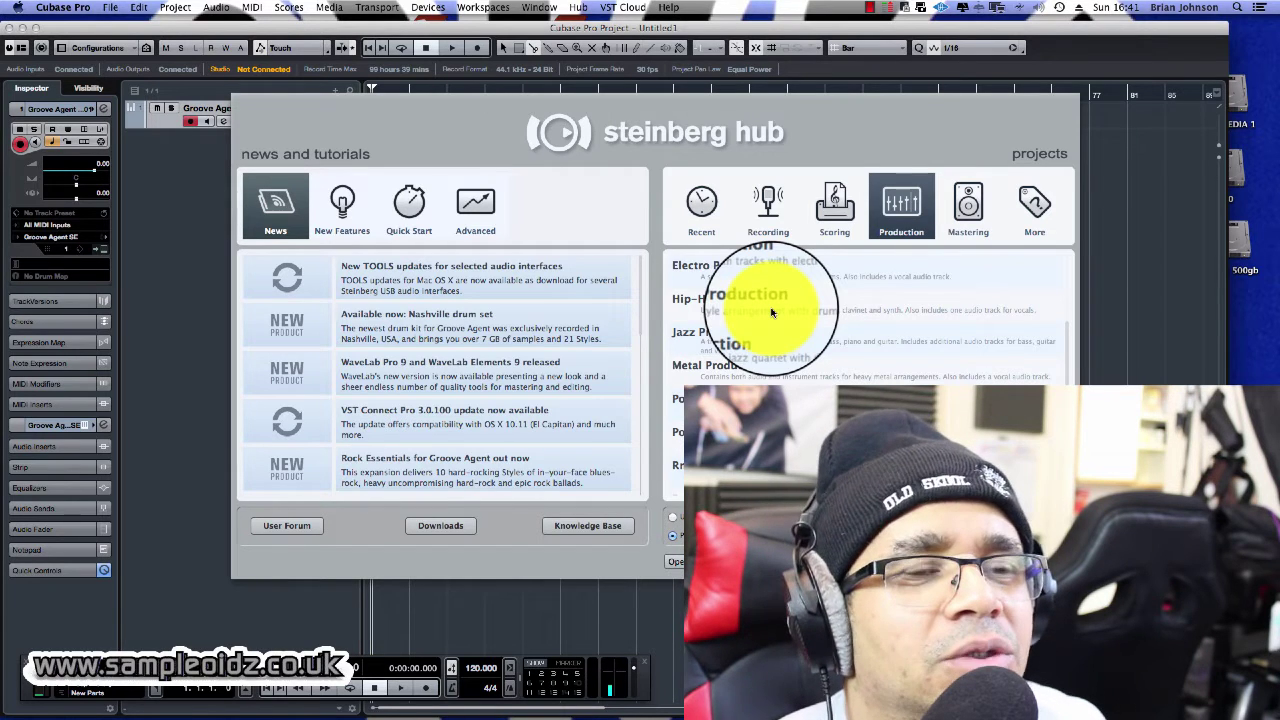
scroll(753, 365, down, 1)
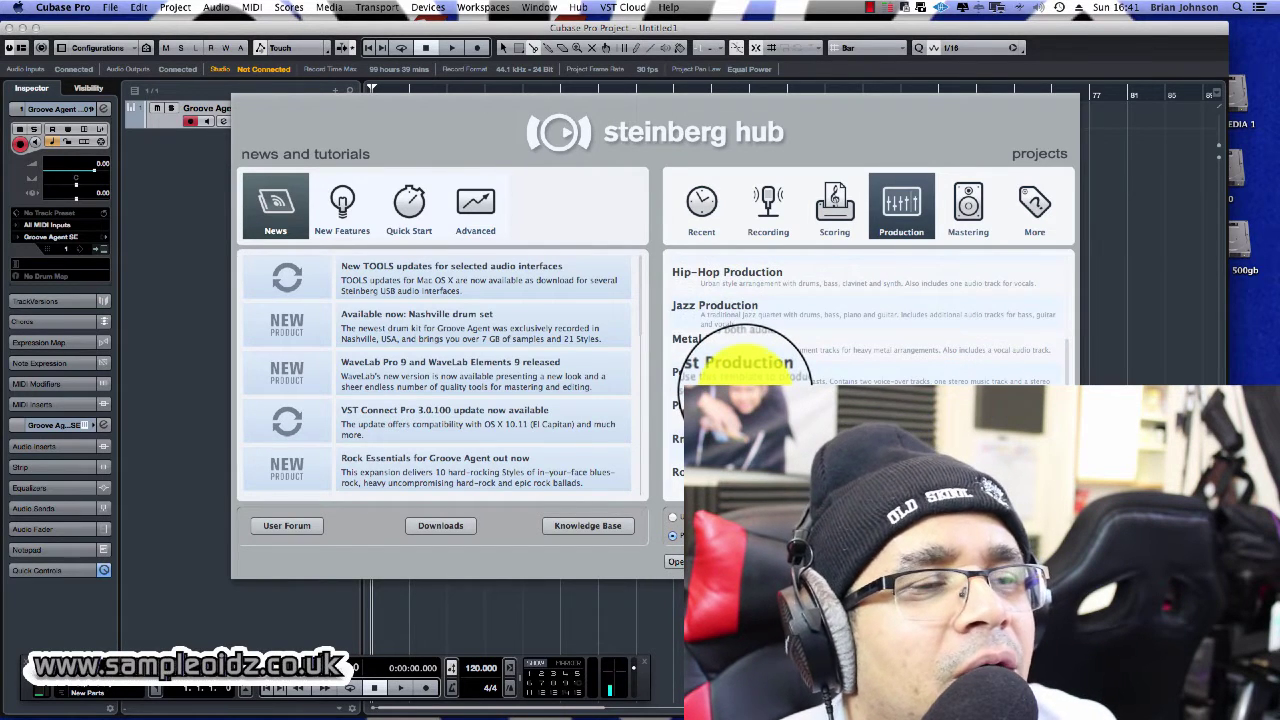
scroll(748, 366, up, 3)
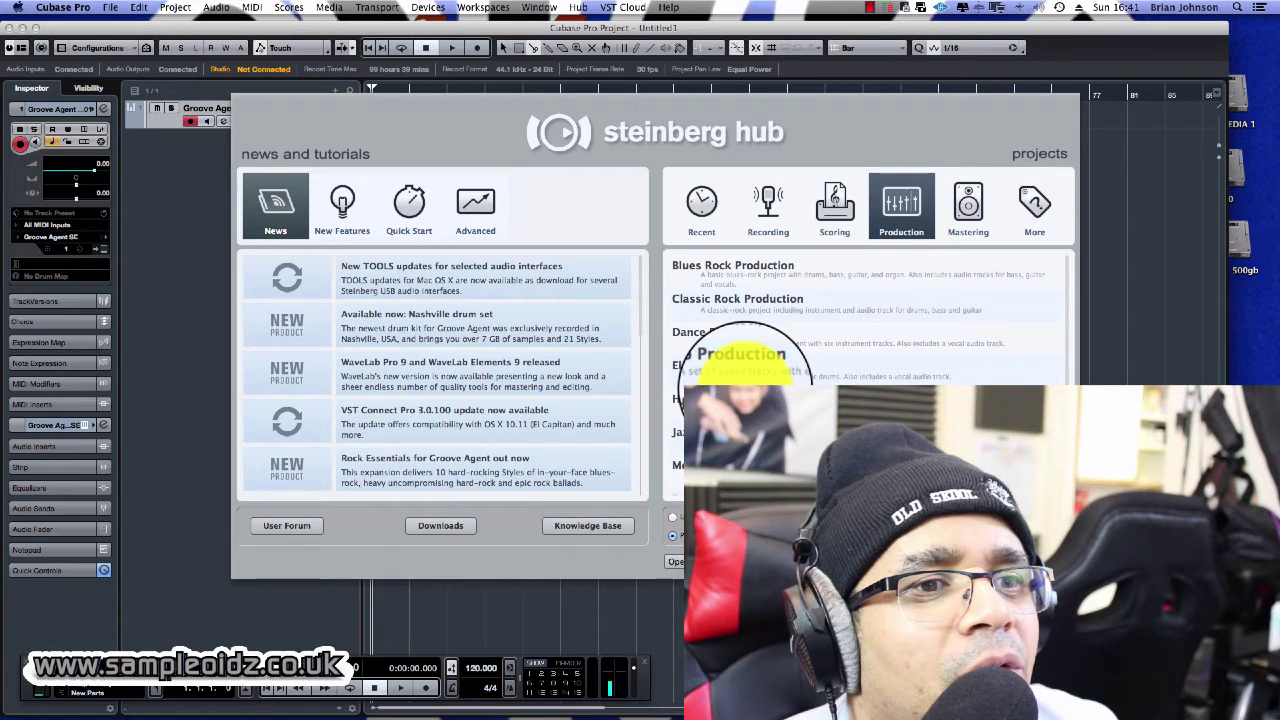
Look at the Mastering templates, then choose Empty under the More category.
click(966, 206)
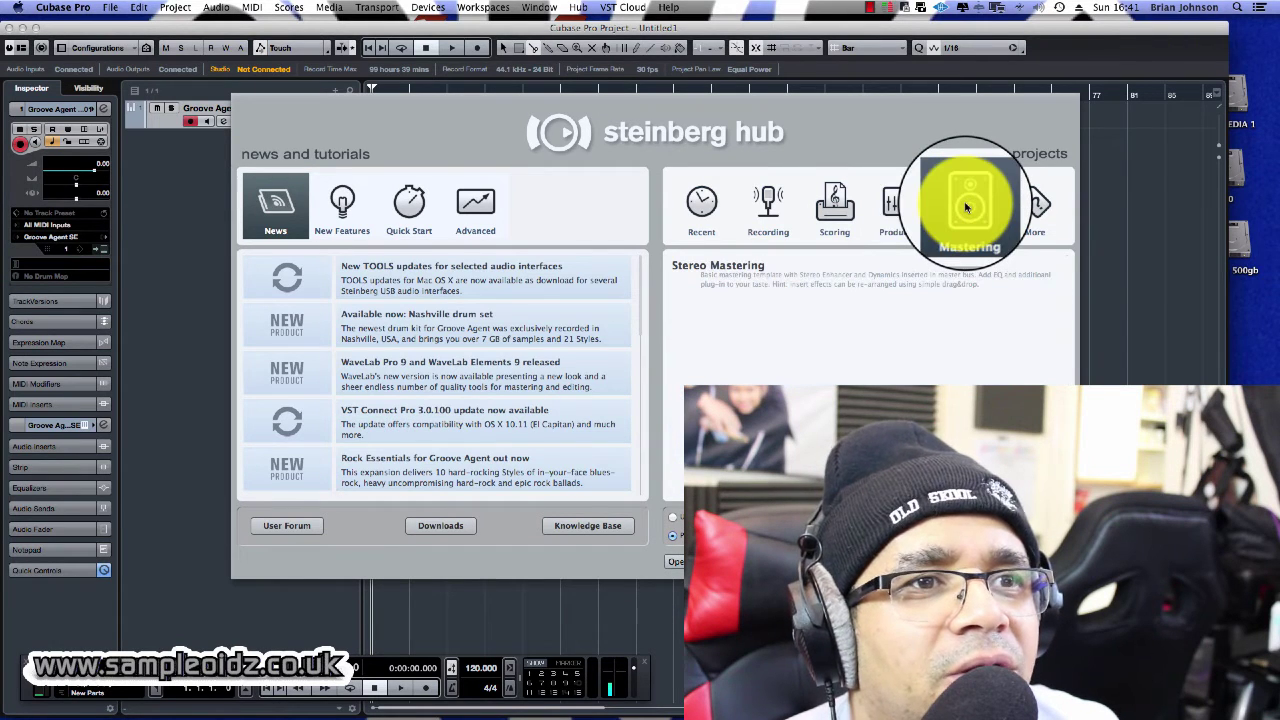
click(912, 202)
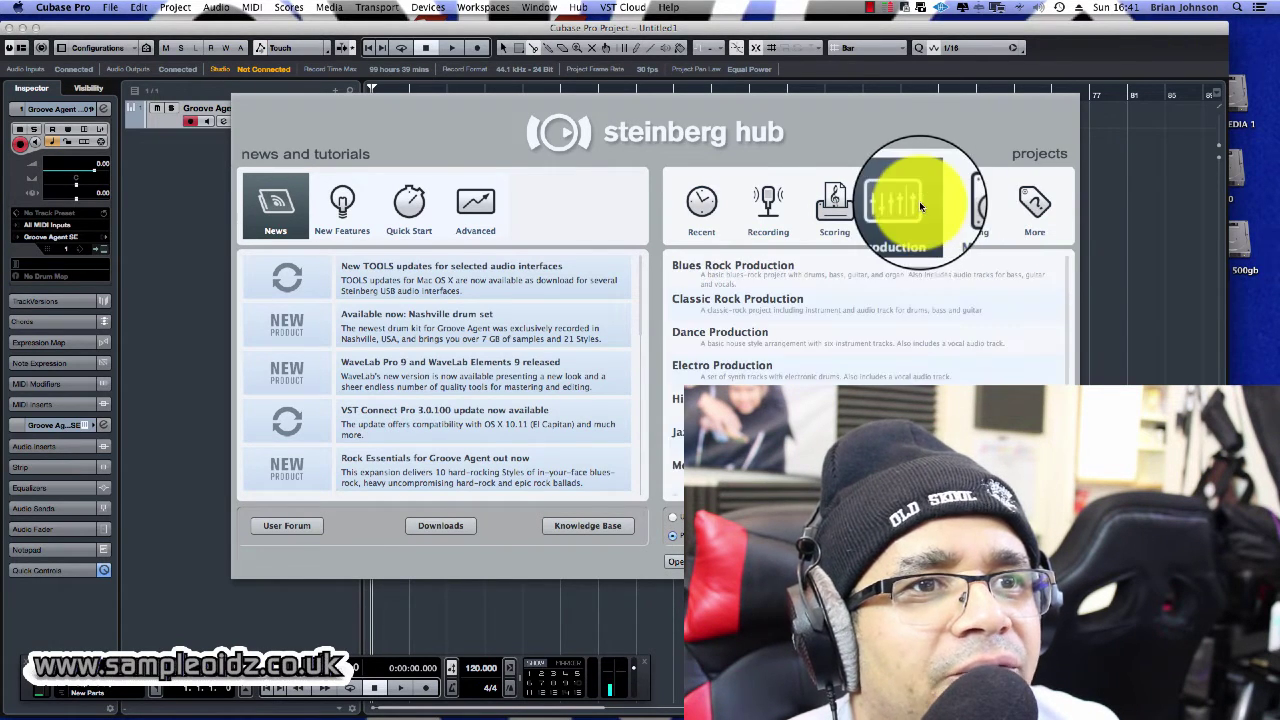
click(1042, 204)
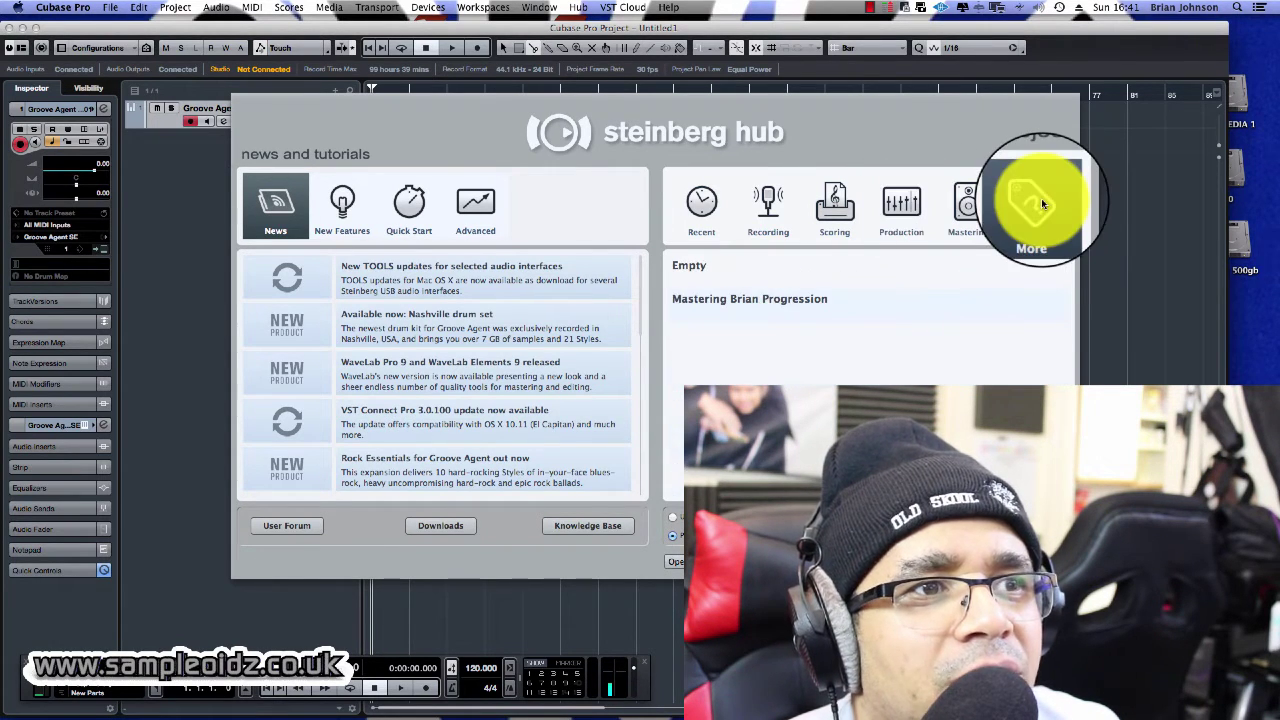
click(703, 270)
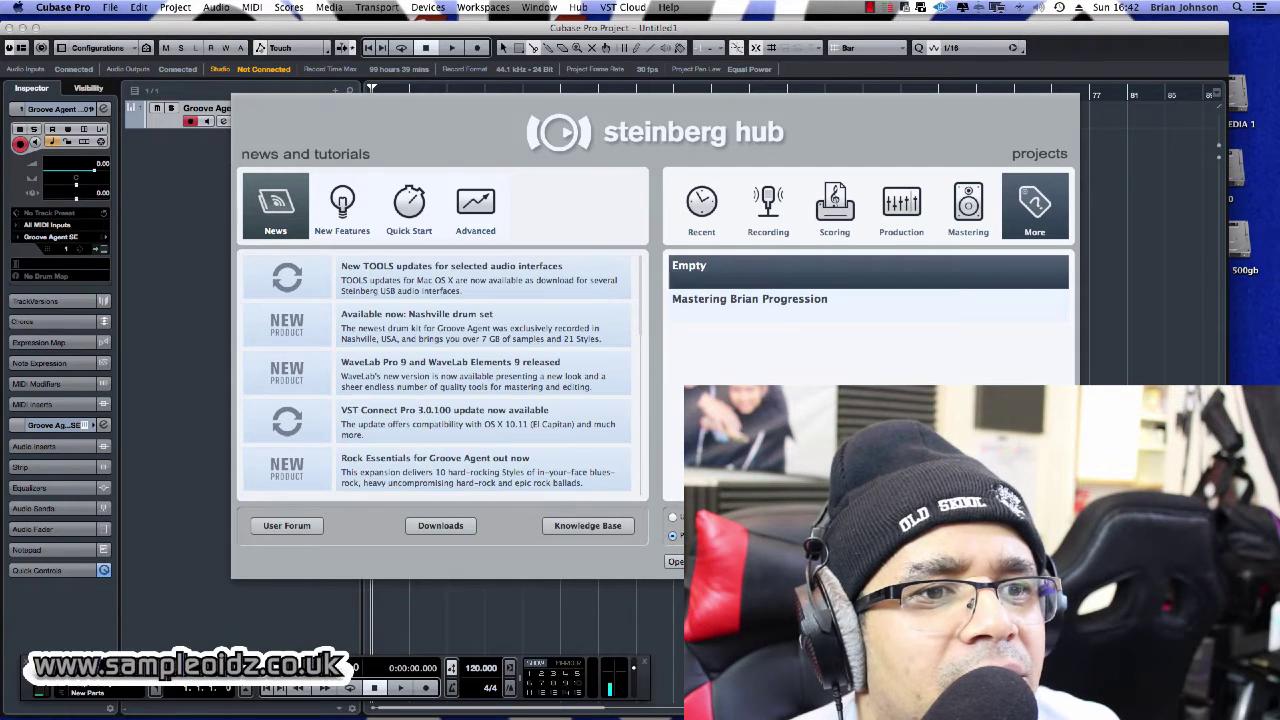
Create the empty project in a new 'Bad boy youtube' folder inside ++2016 projects.
key(Return)
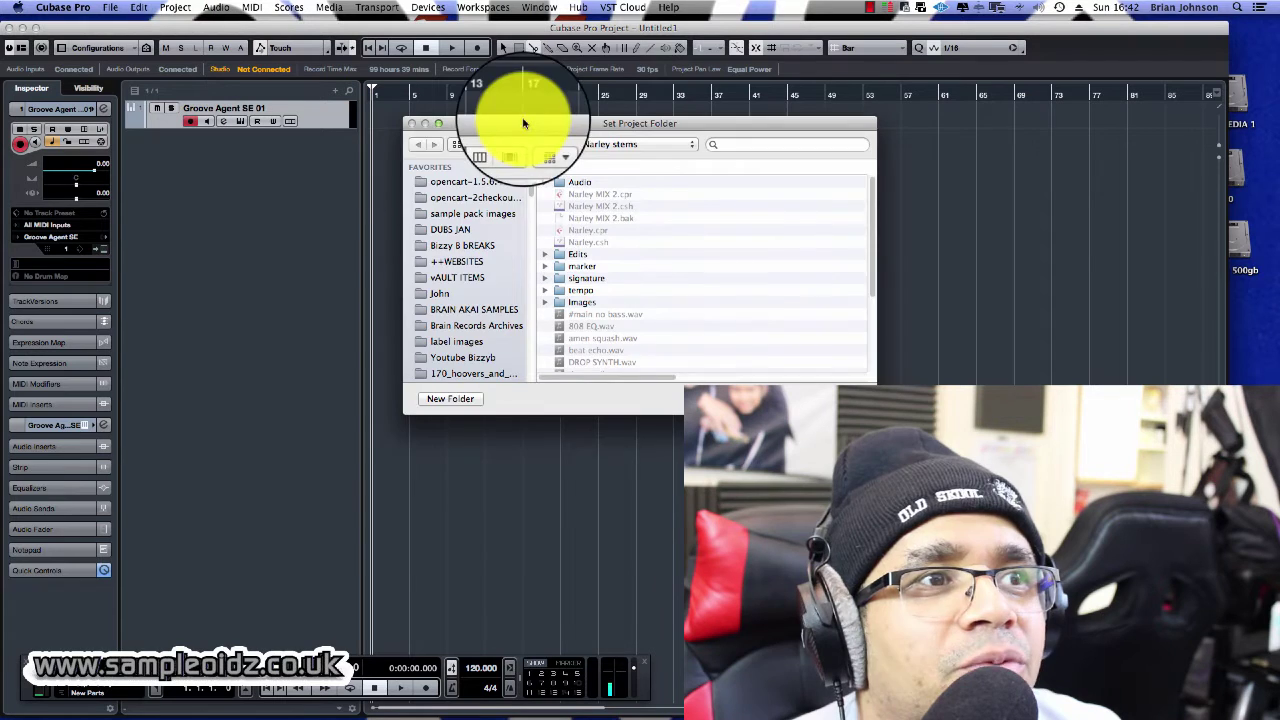
drag(523, 120, 501, 238)
click(581, 259)
click(581, 277)
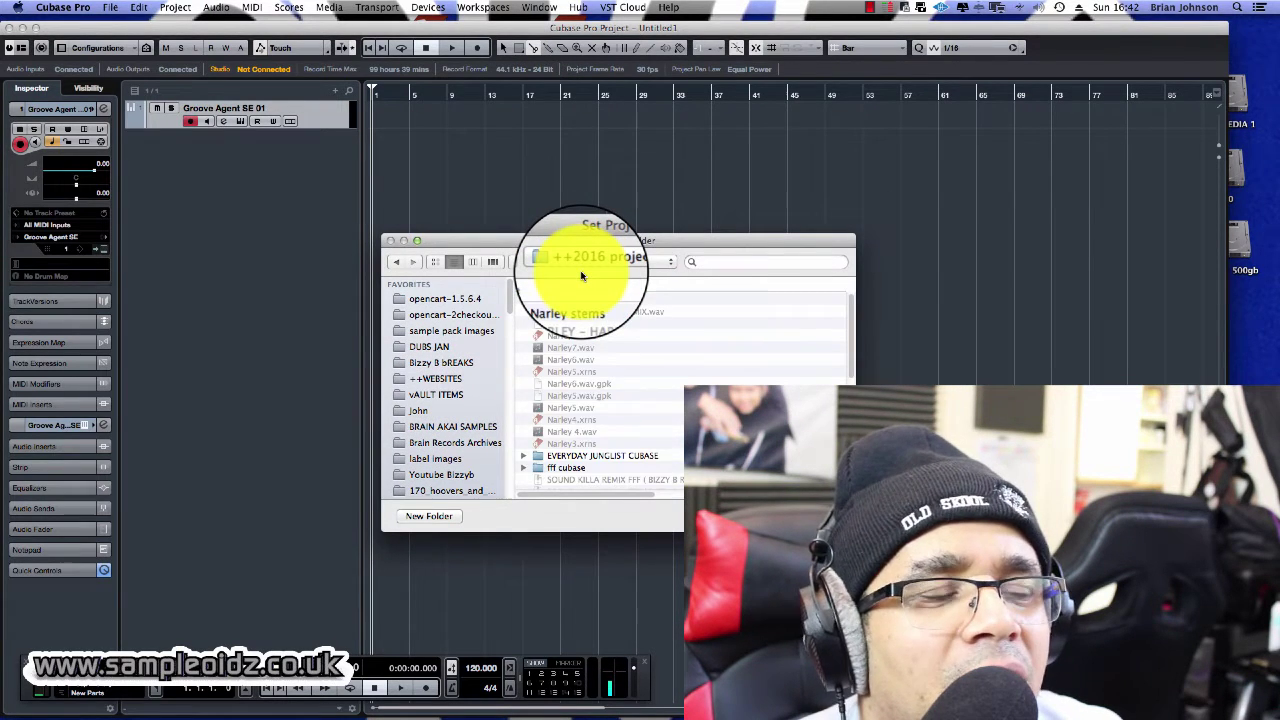
click(430, 515)
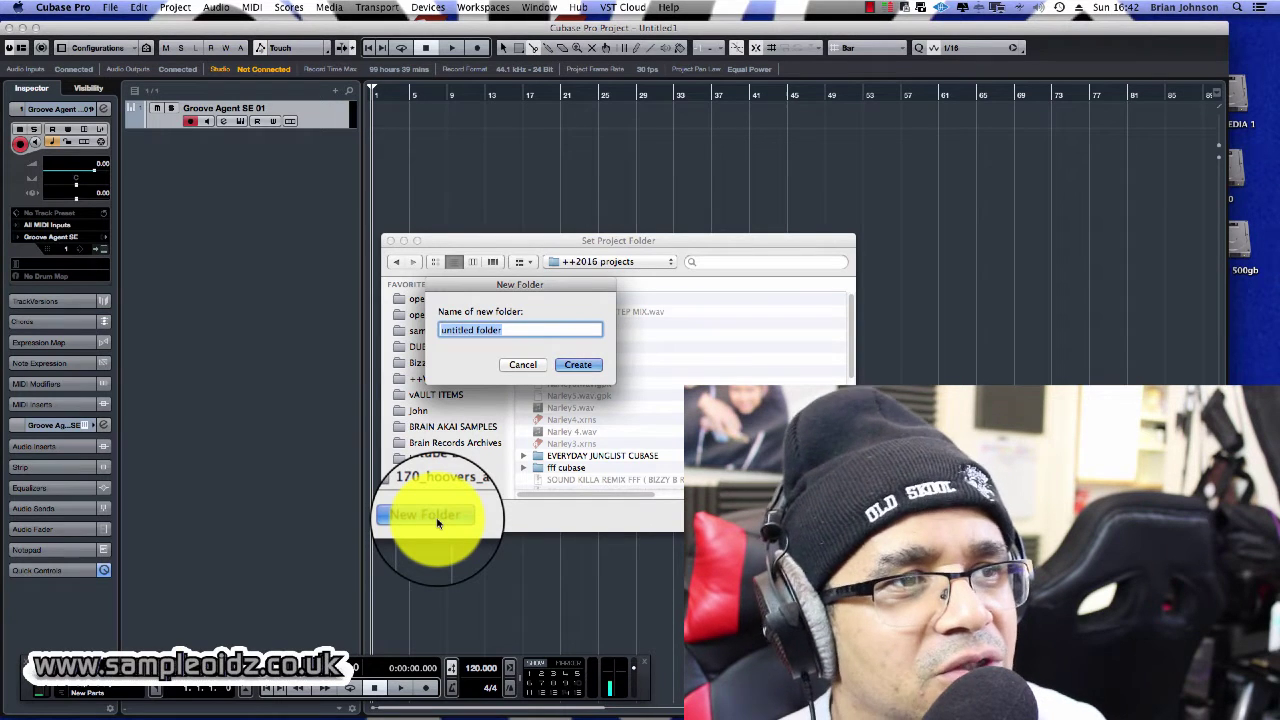
text(Bad bo)
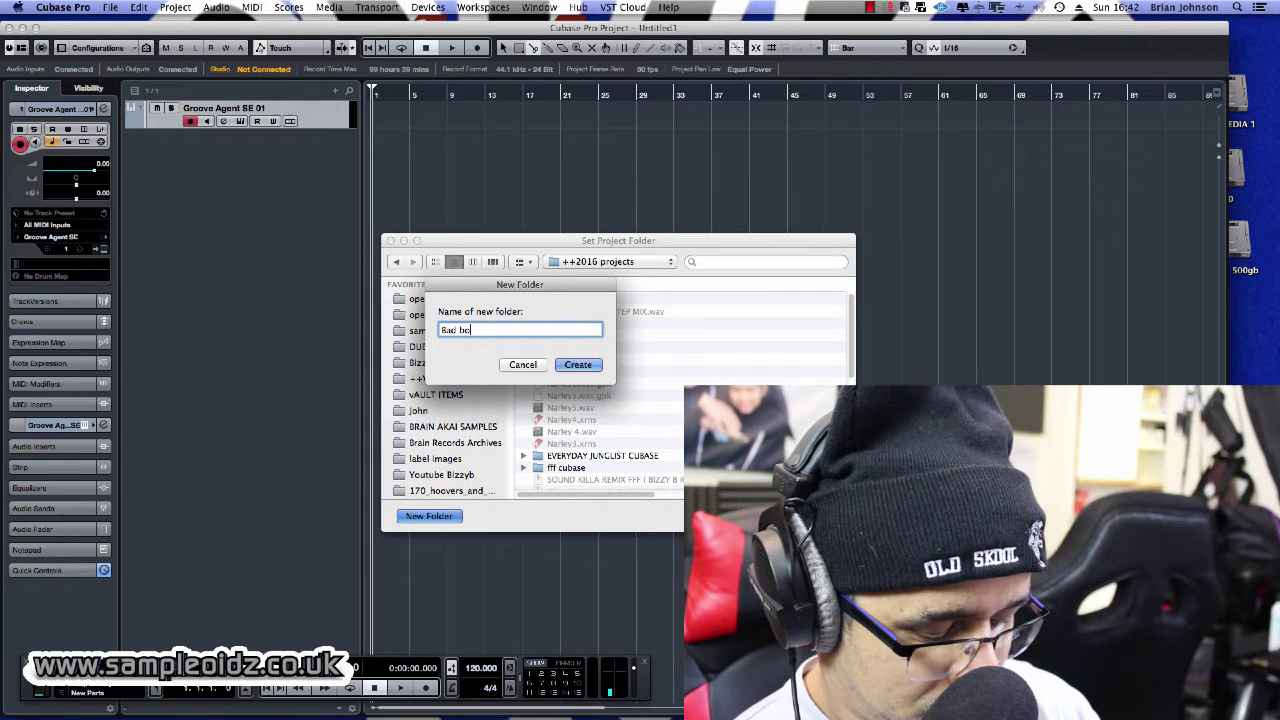
text(y youtube)
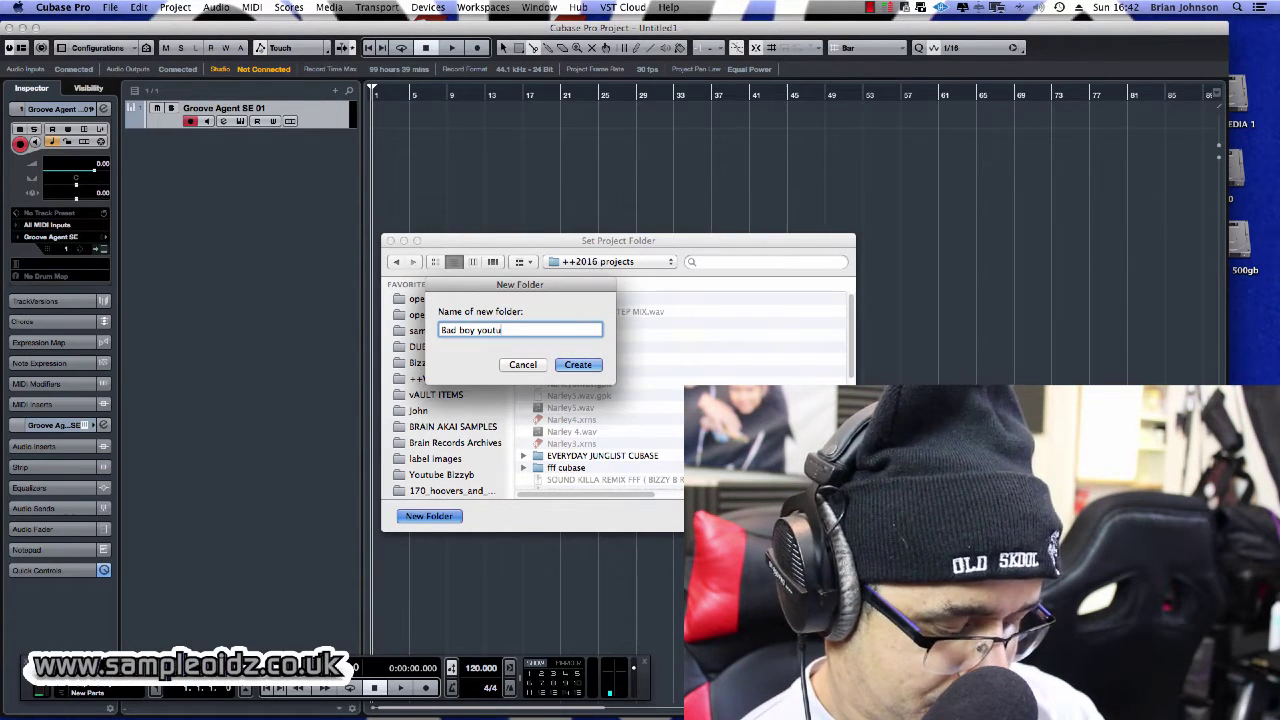
click(582, 364)
key(Return)
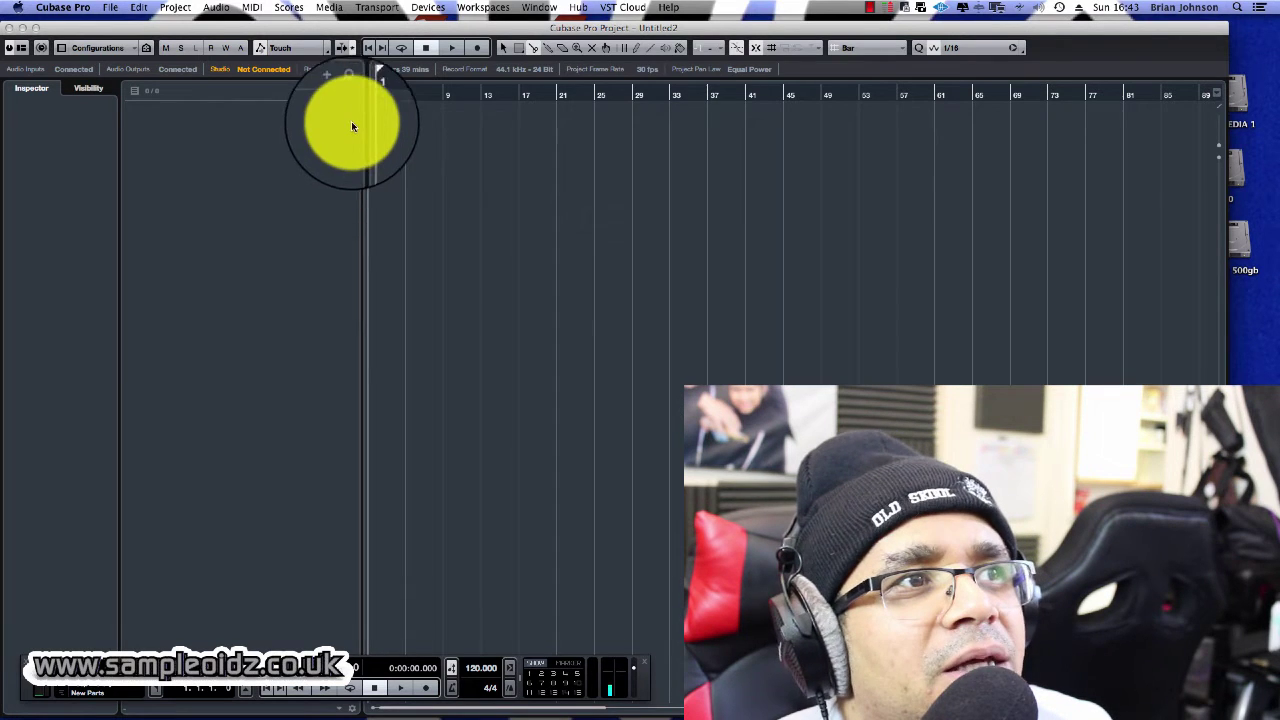
Select Fireface UCX as the ASIO driver in Device Setup, confirm the switch, and close with OK.
click(428, 8)
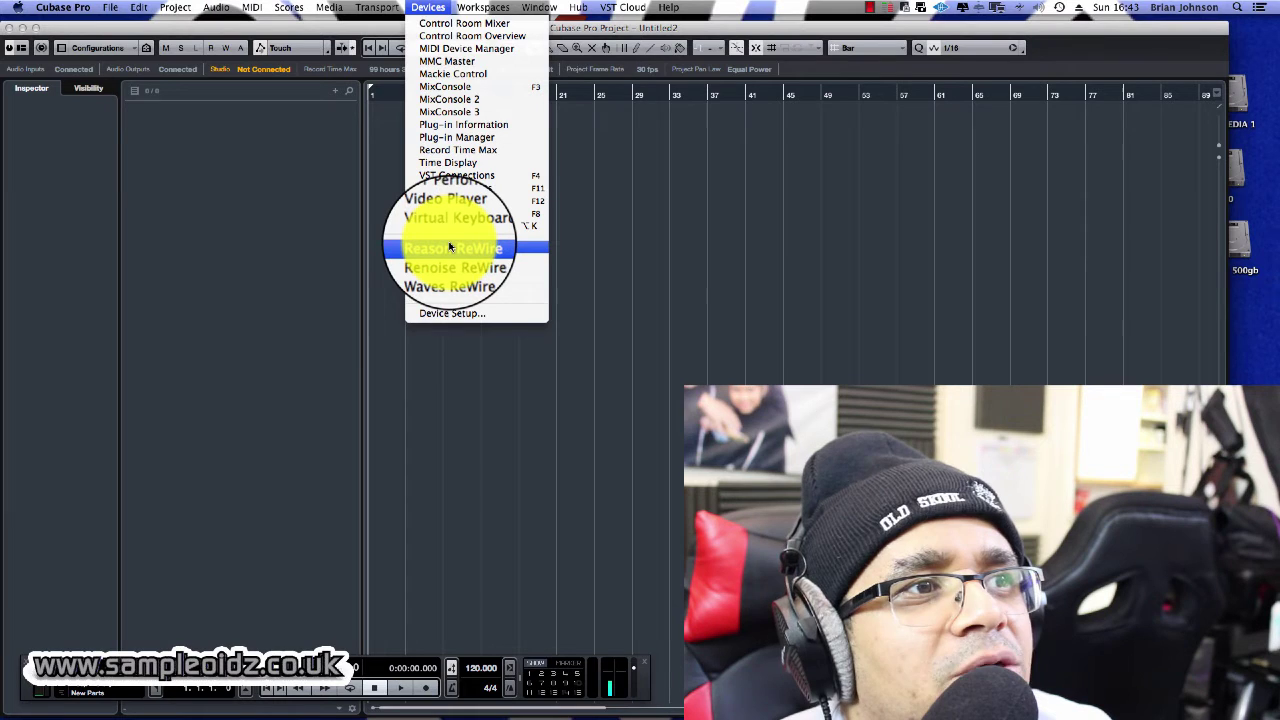
click(451, 314)
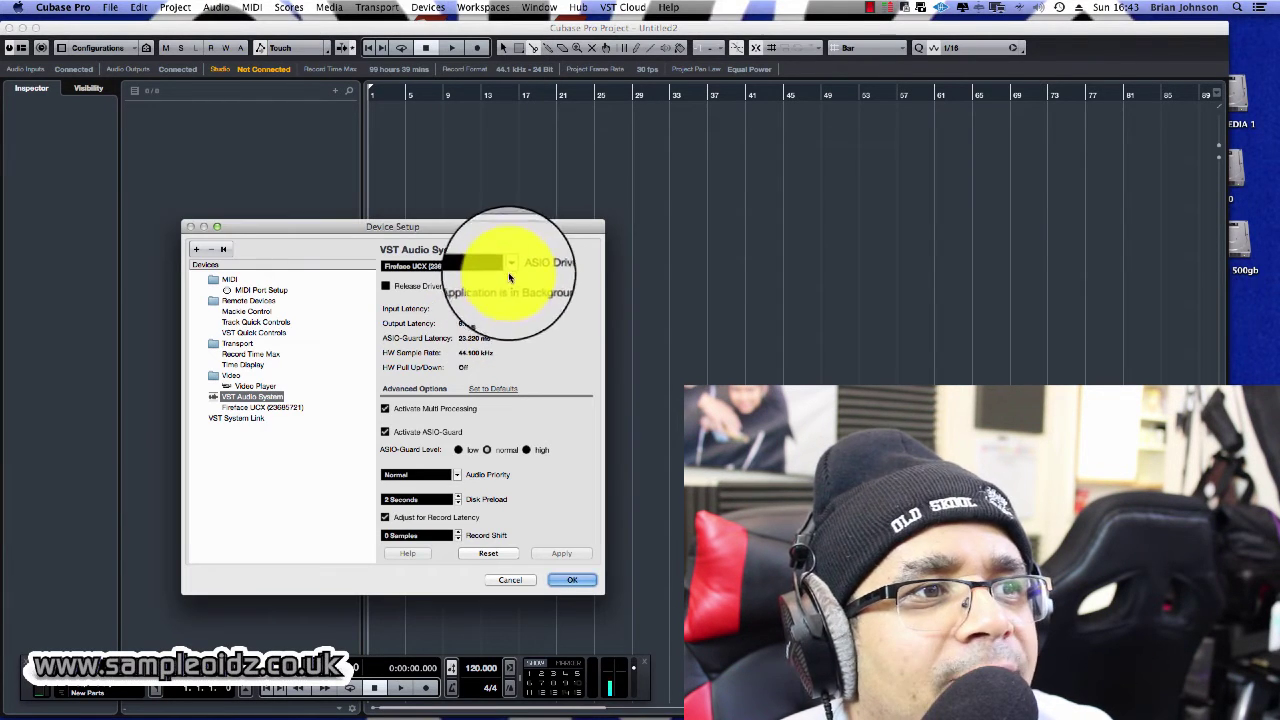
click(509, 266)
click(509, 266)
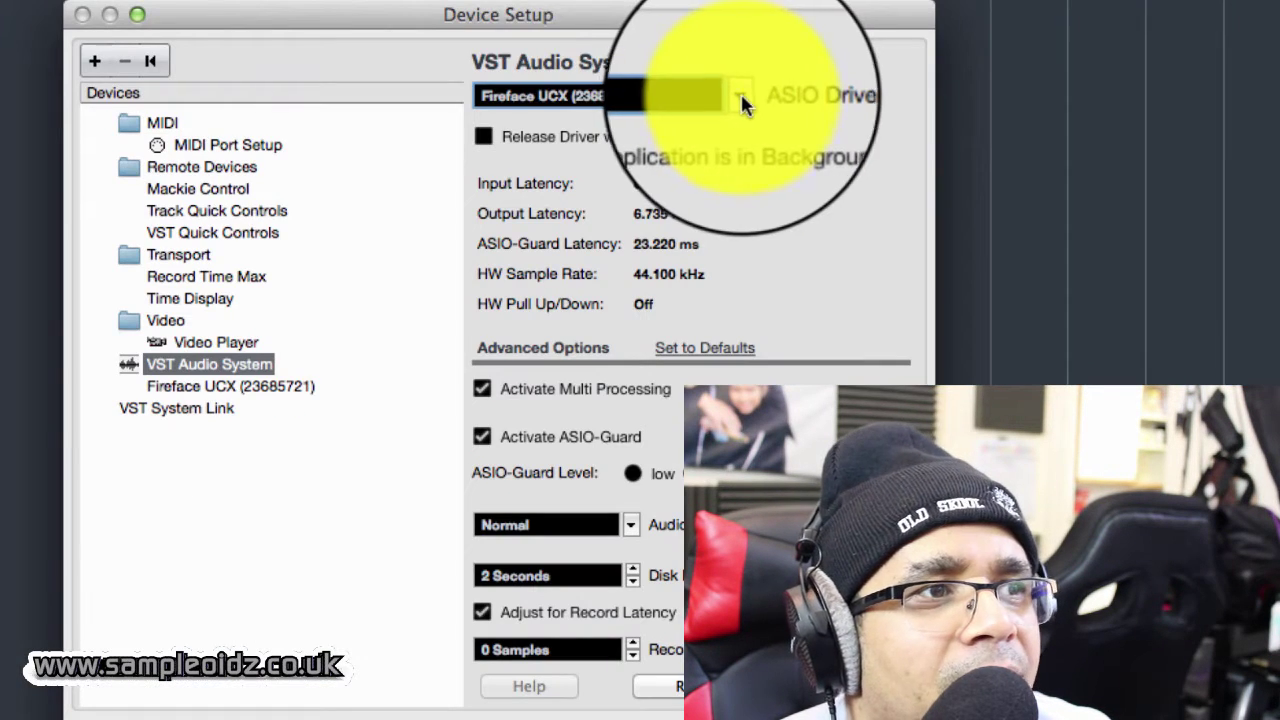
click(510, 267)
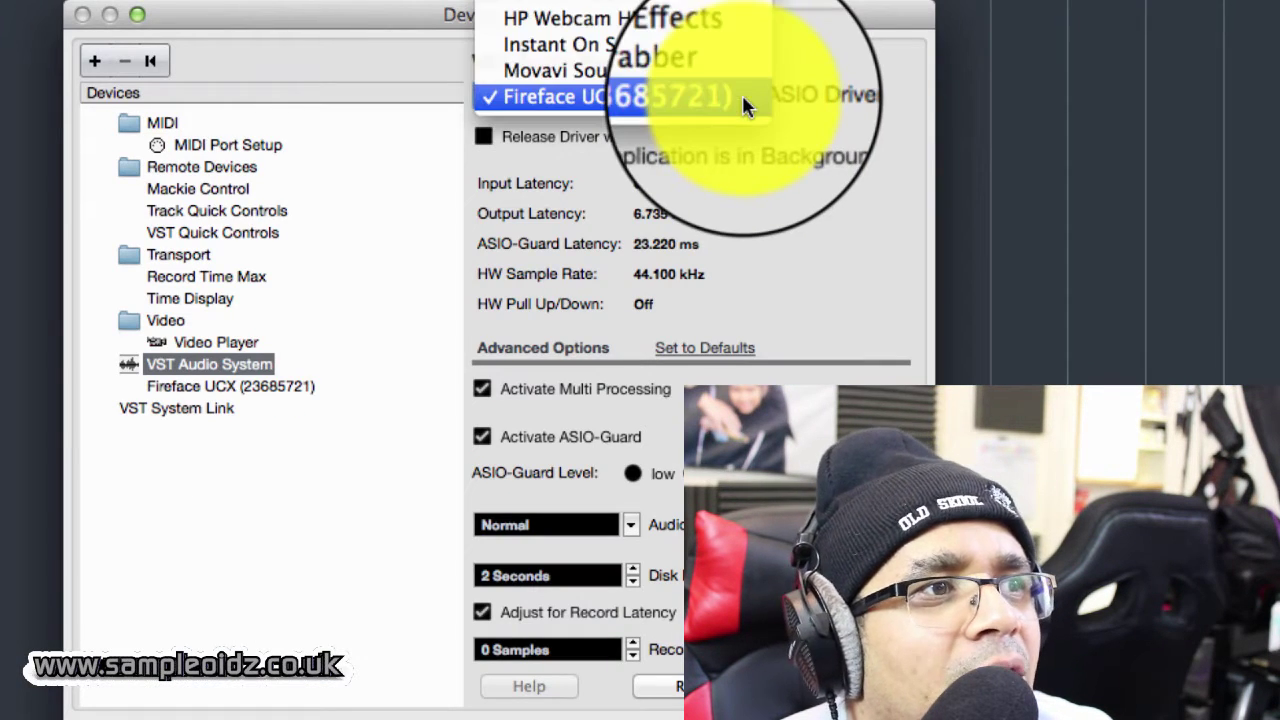
click(622, 98)
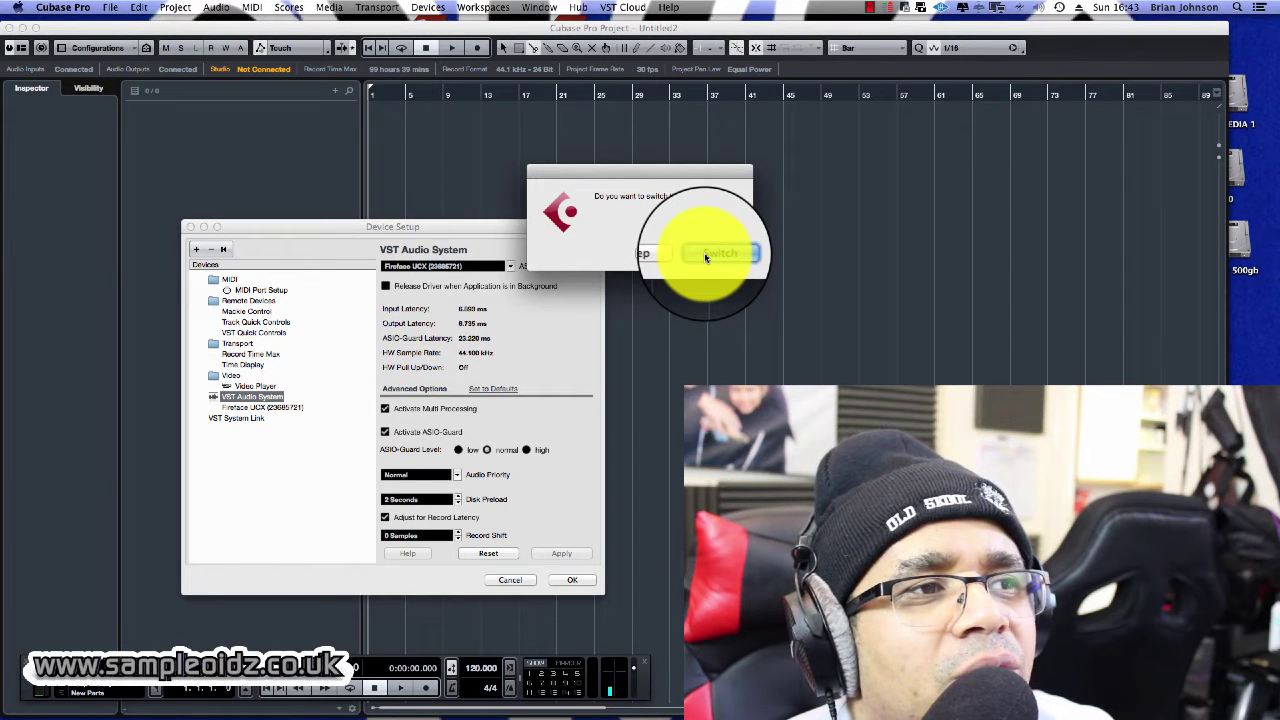
click(705, 256)
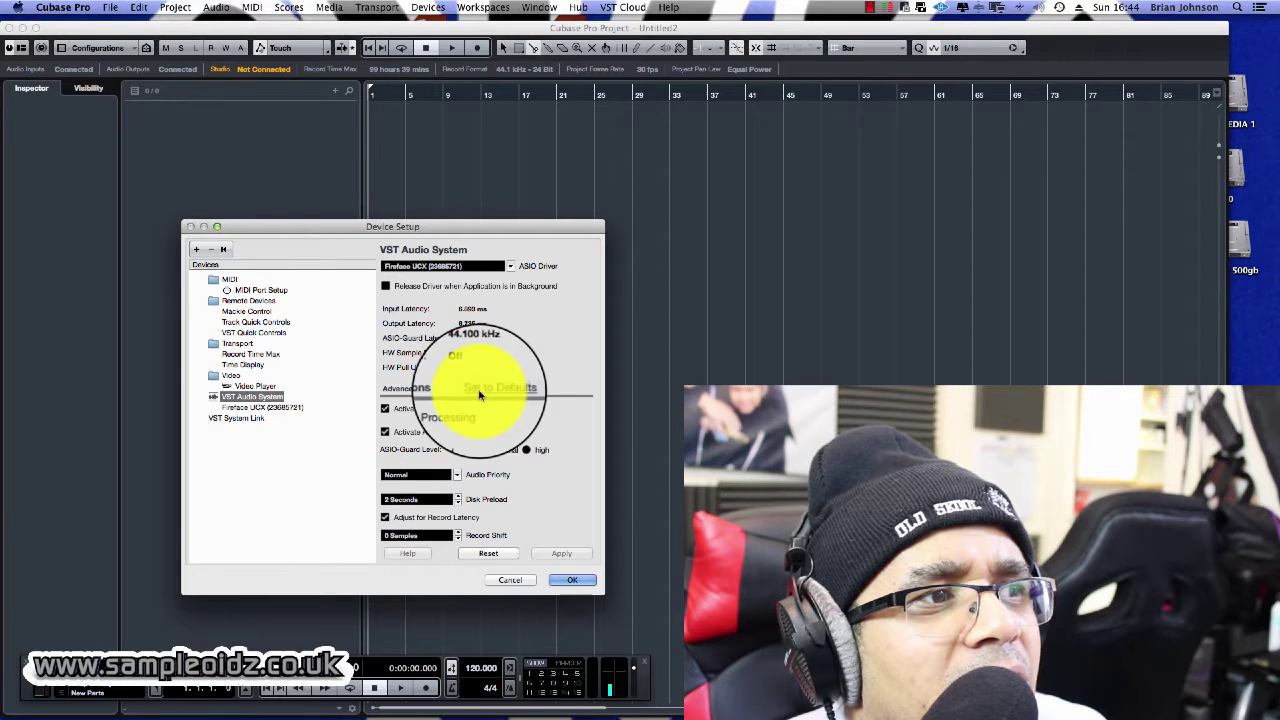
click(250, 419)
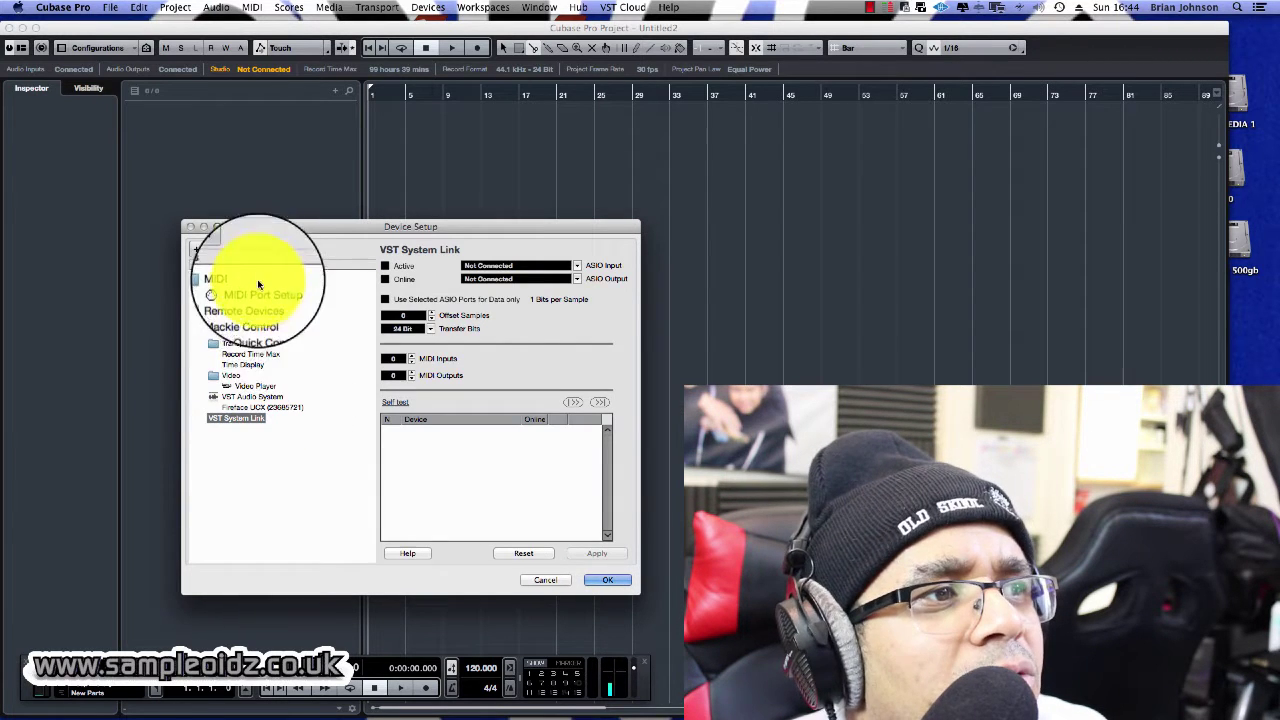
click(605, 580)
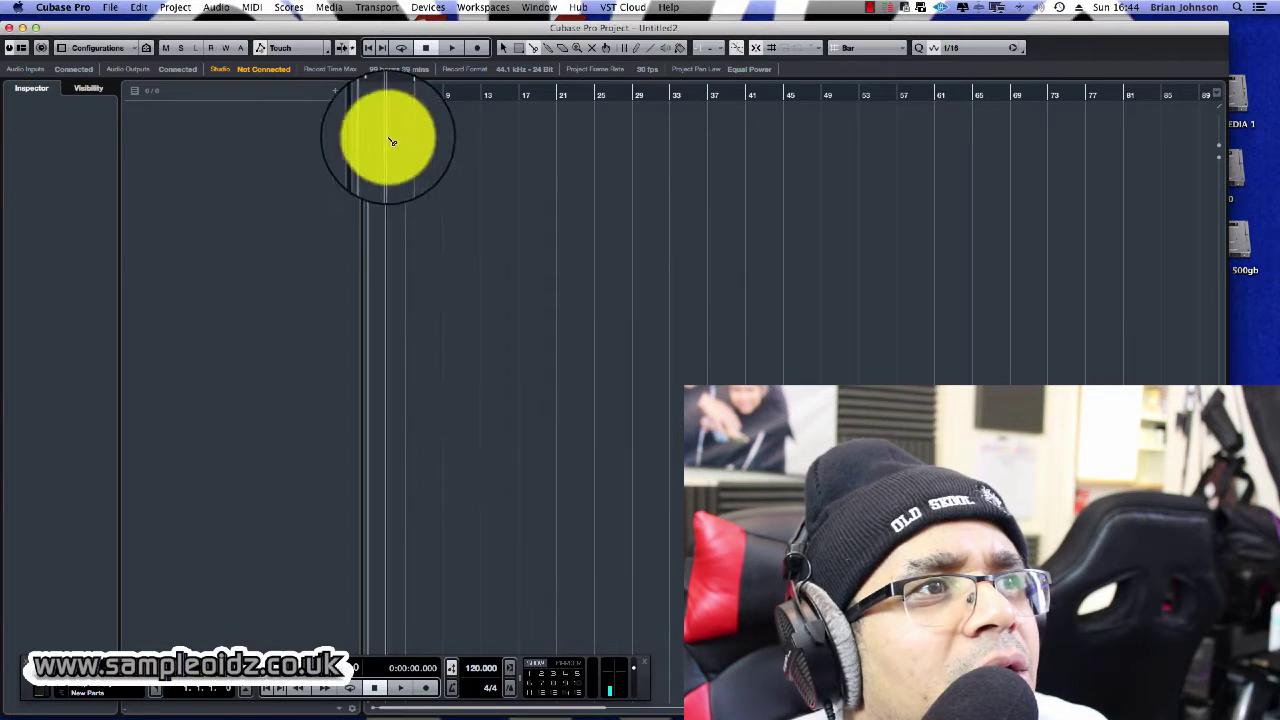
Route Stereo Out to Fireface UCX Analog 1 and Analog 2 in VST Connections.
click(428, 7)
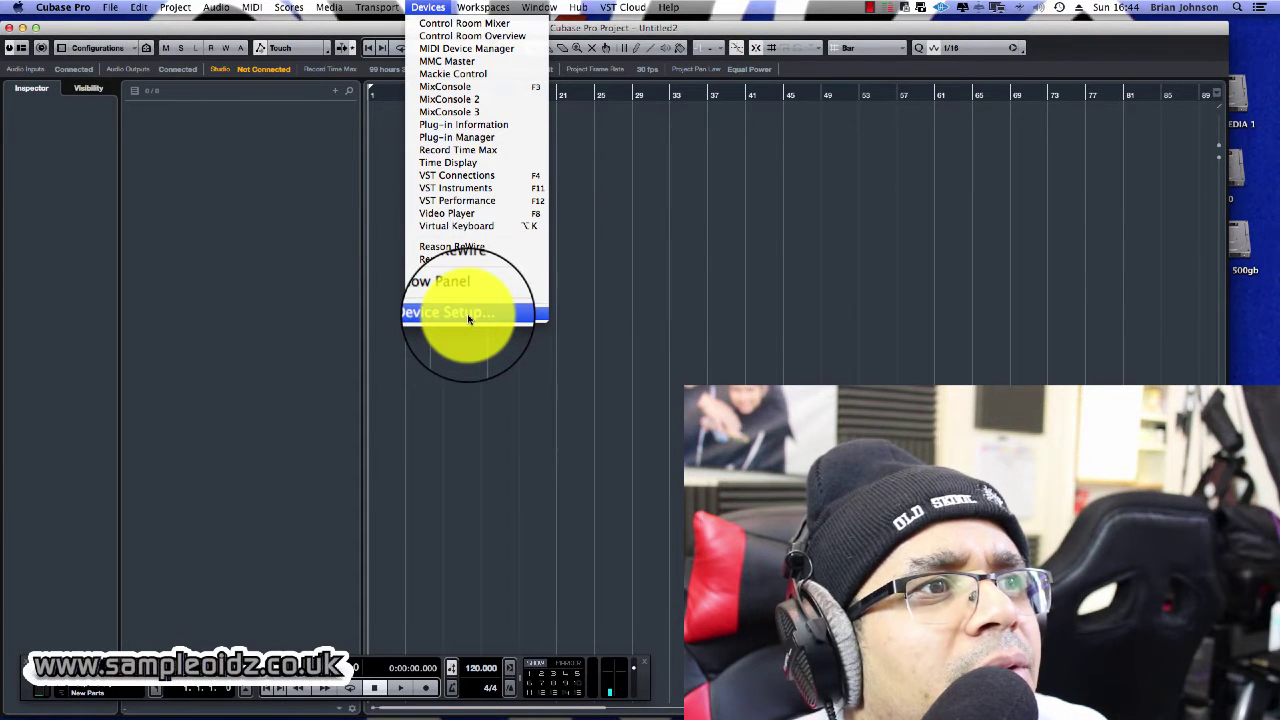
click(459, 181)
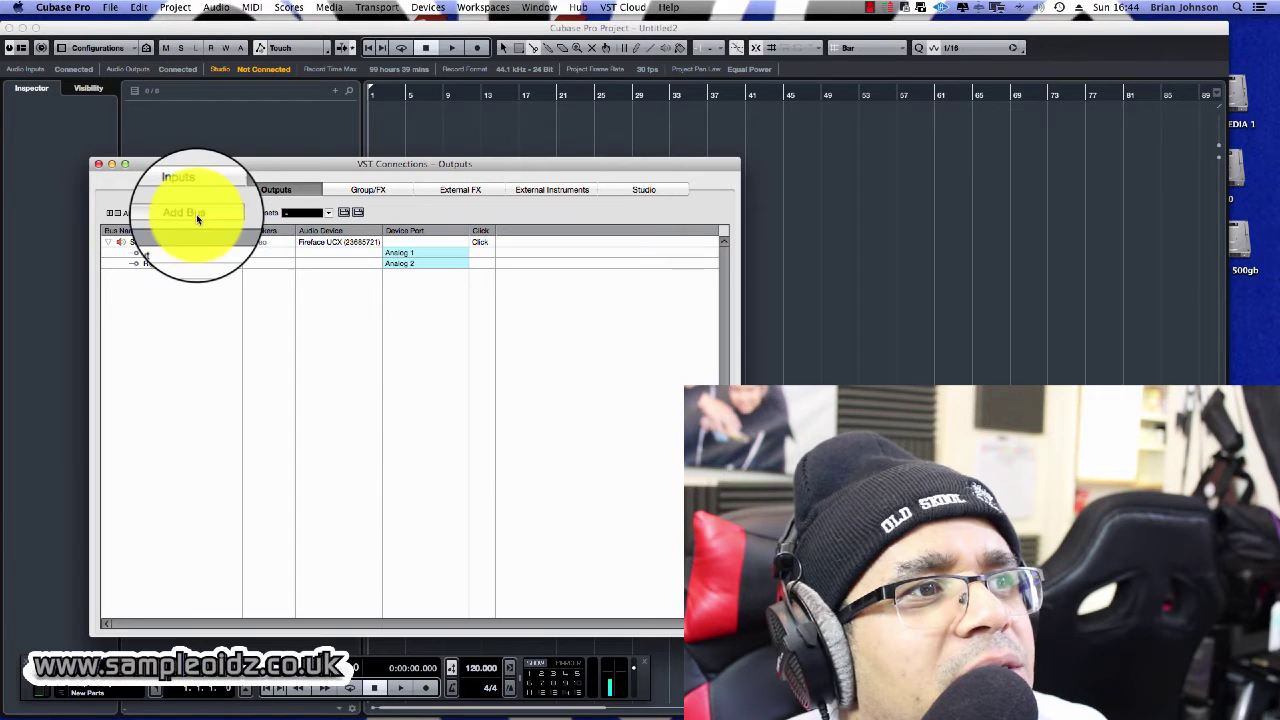
click(336, 245)
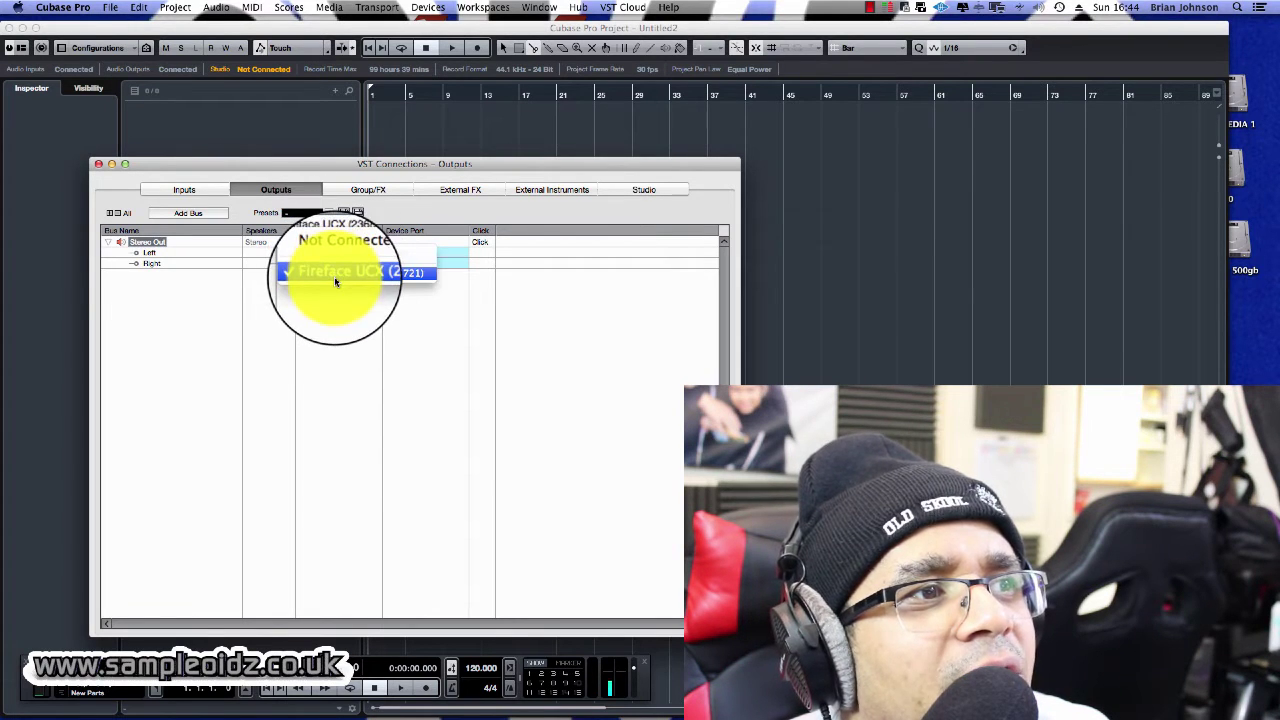
click(335, 277)
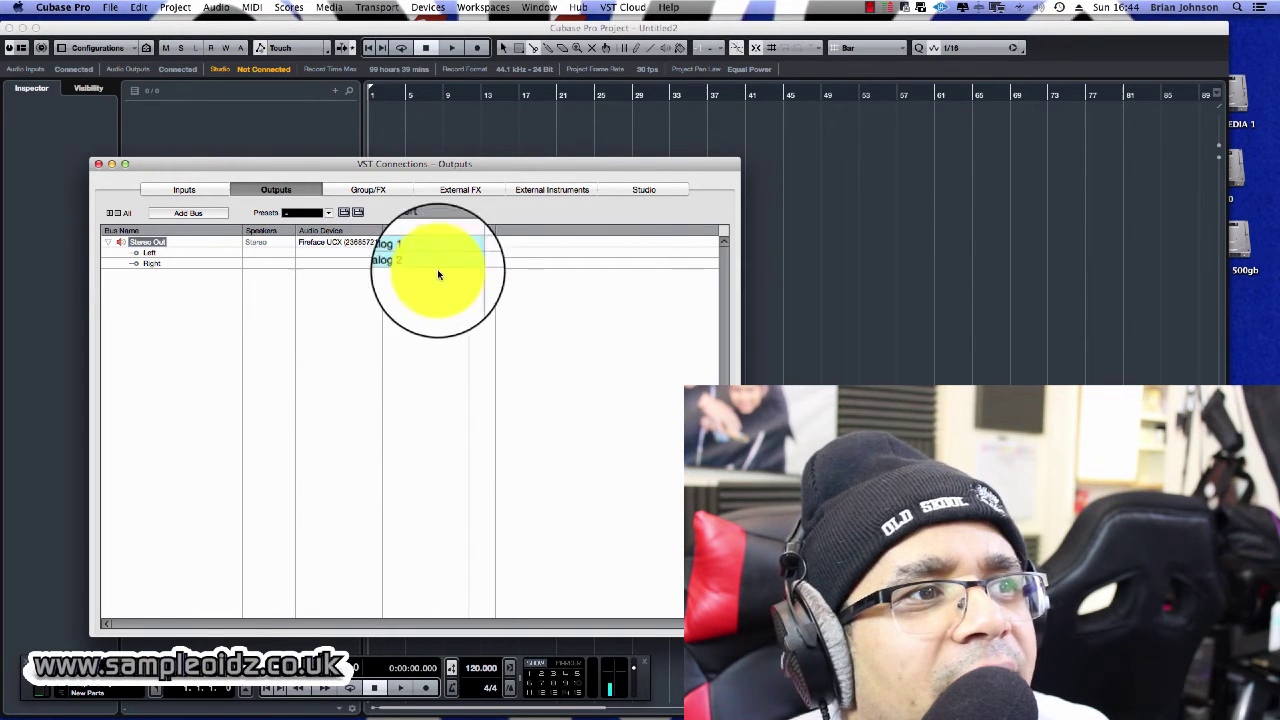
click(451, 253)
click(449, 289)
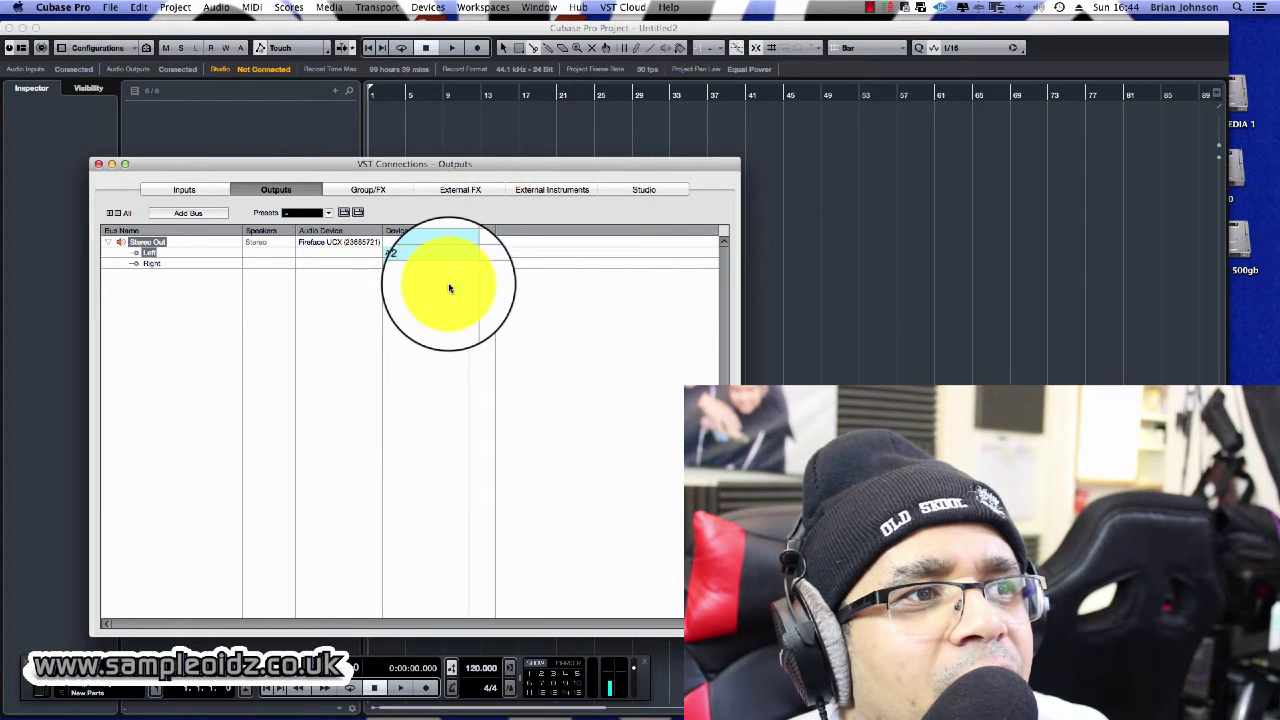
click(441, 262)
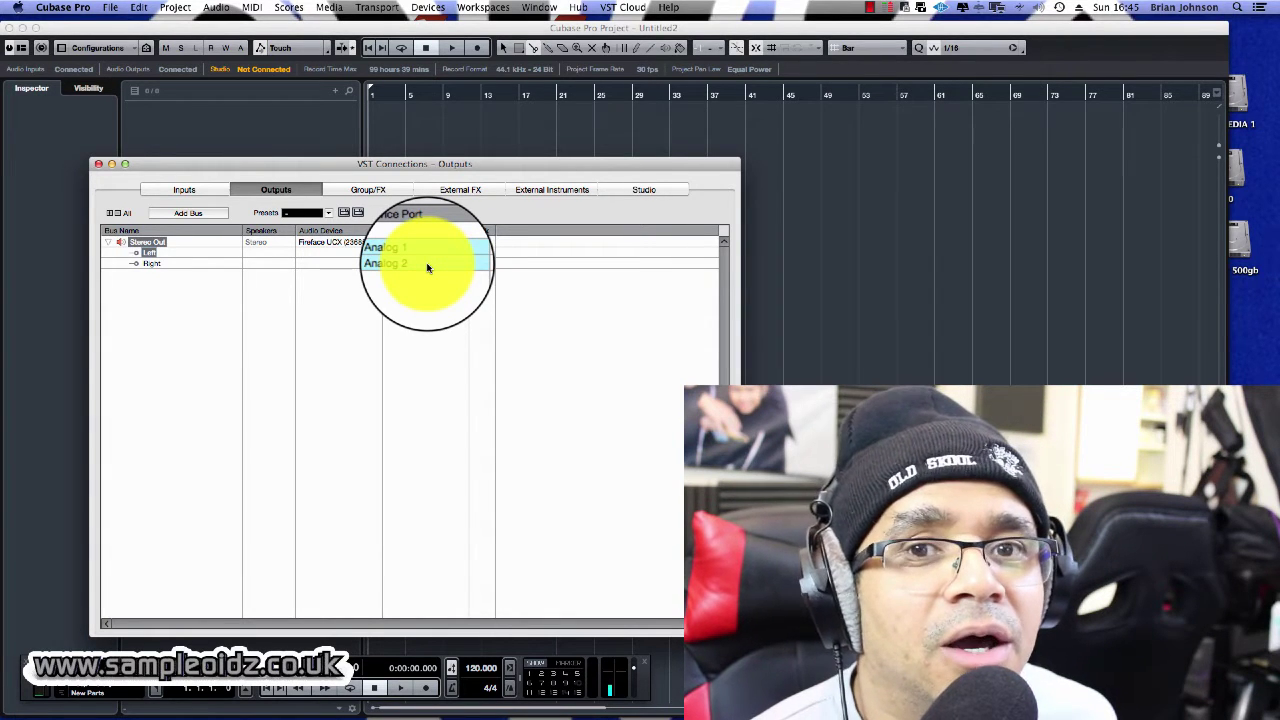
click(426, 262)
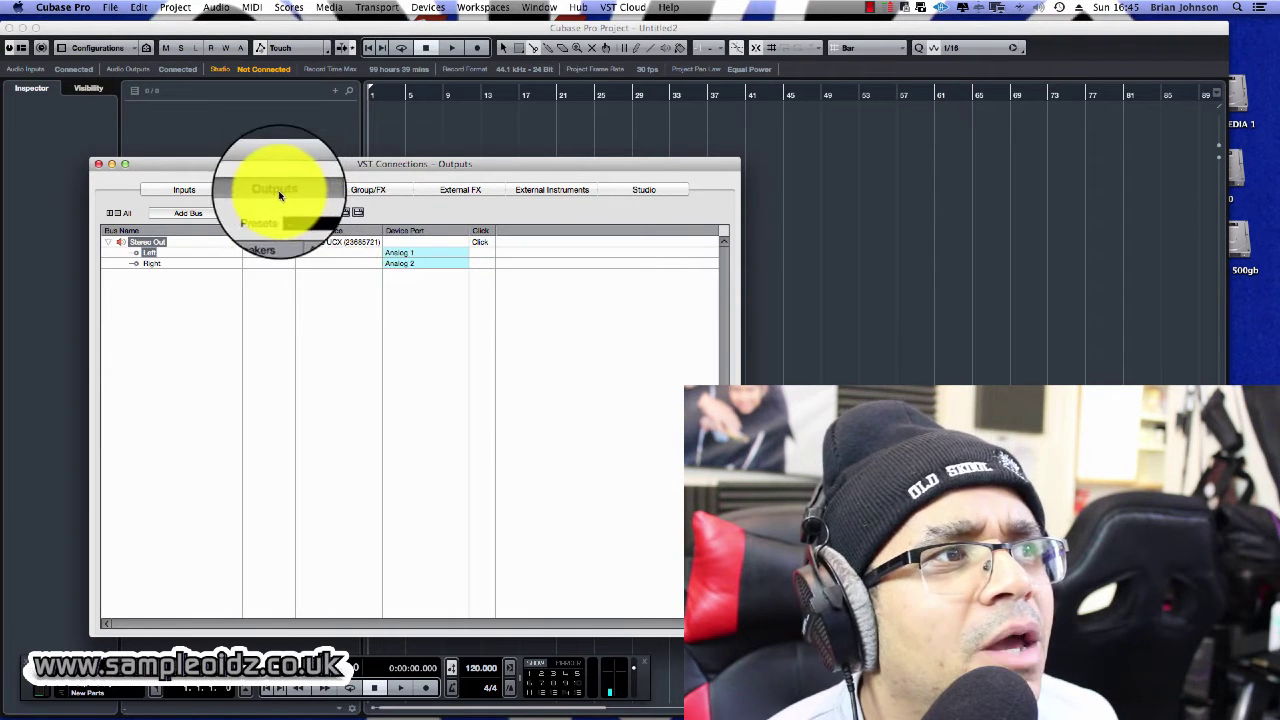
Assign Mic/Line 1 and 2 to the Stereo In bus and close VST Connections.
click(203, 189)
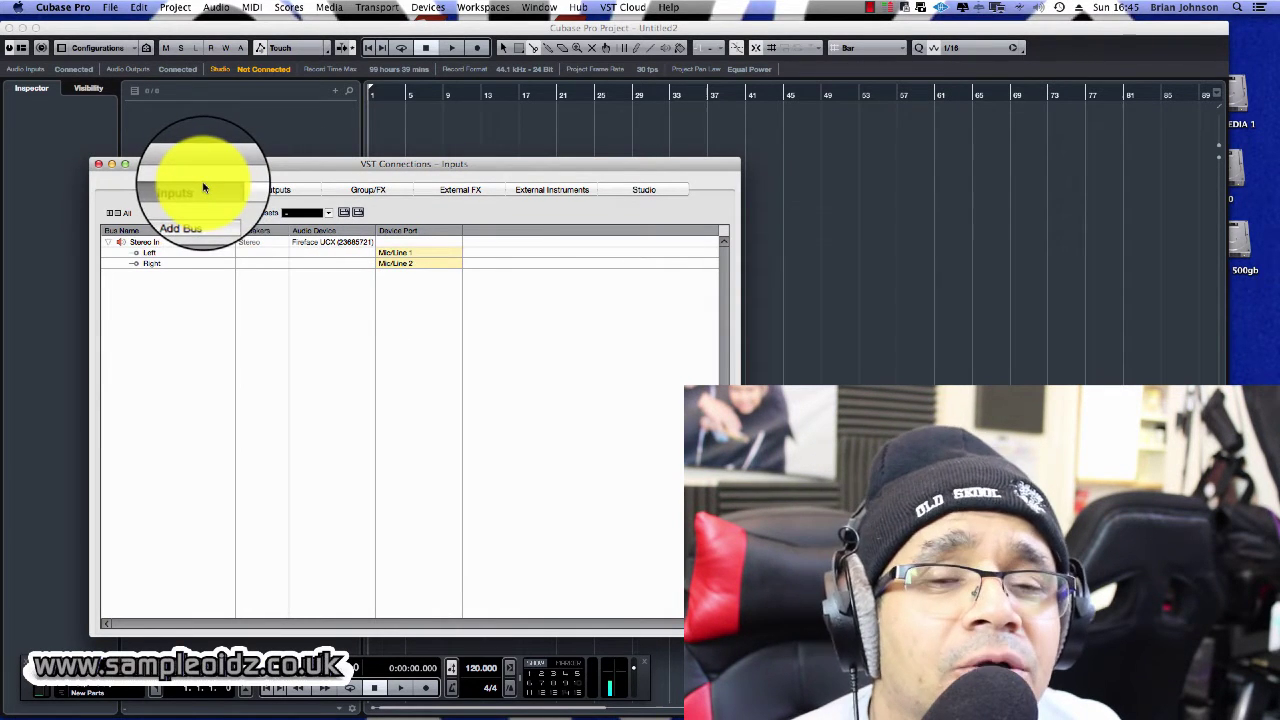
click(417, 265)
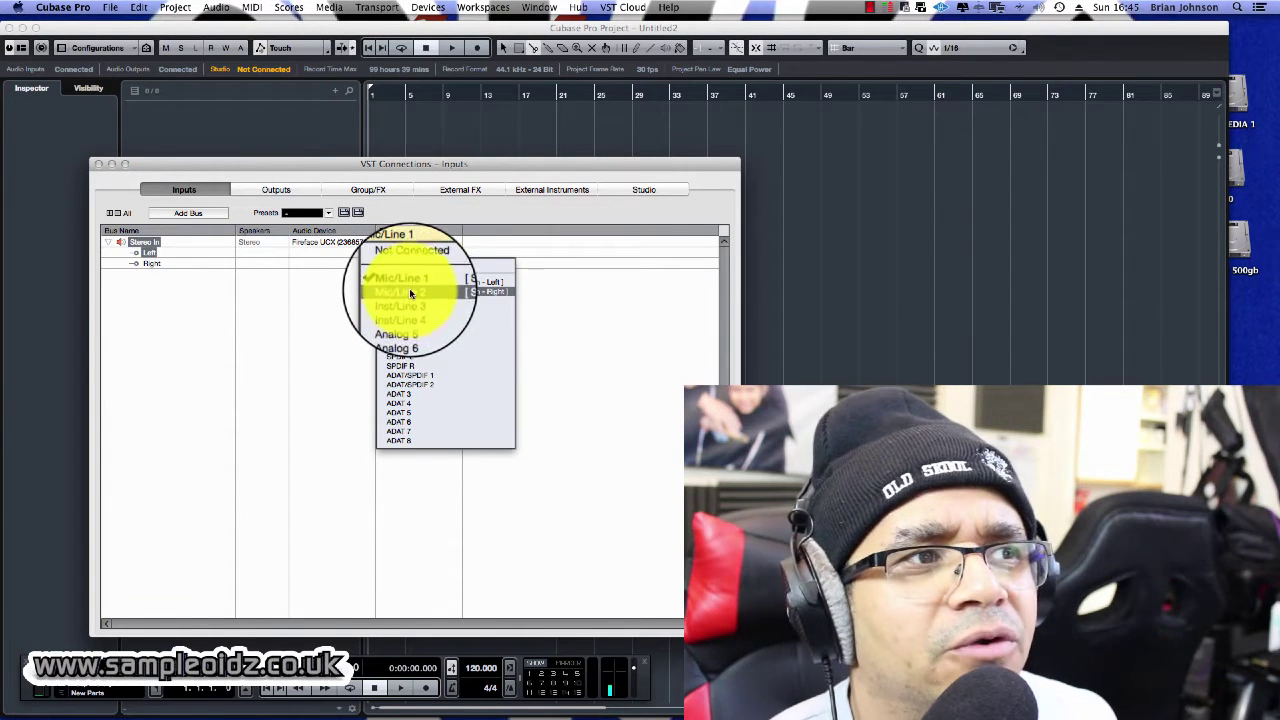
click(411, 282)
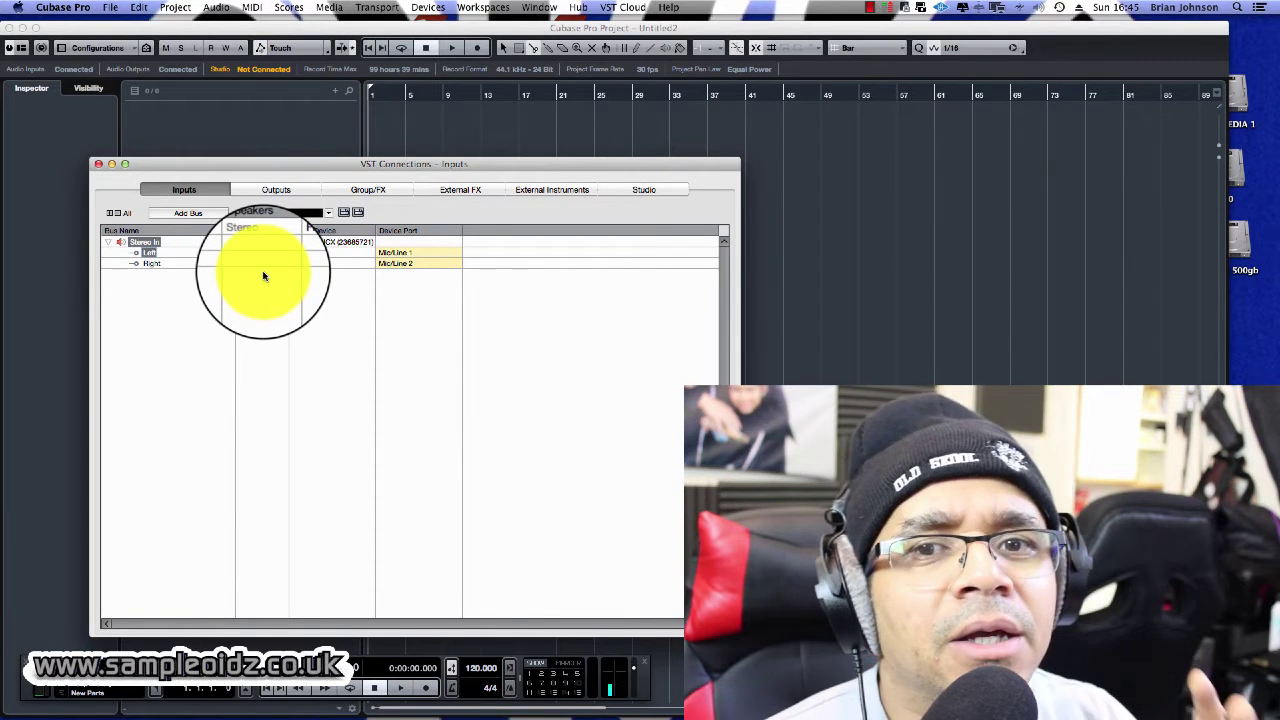
click(98, 163)
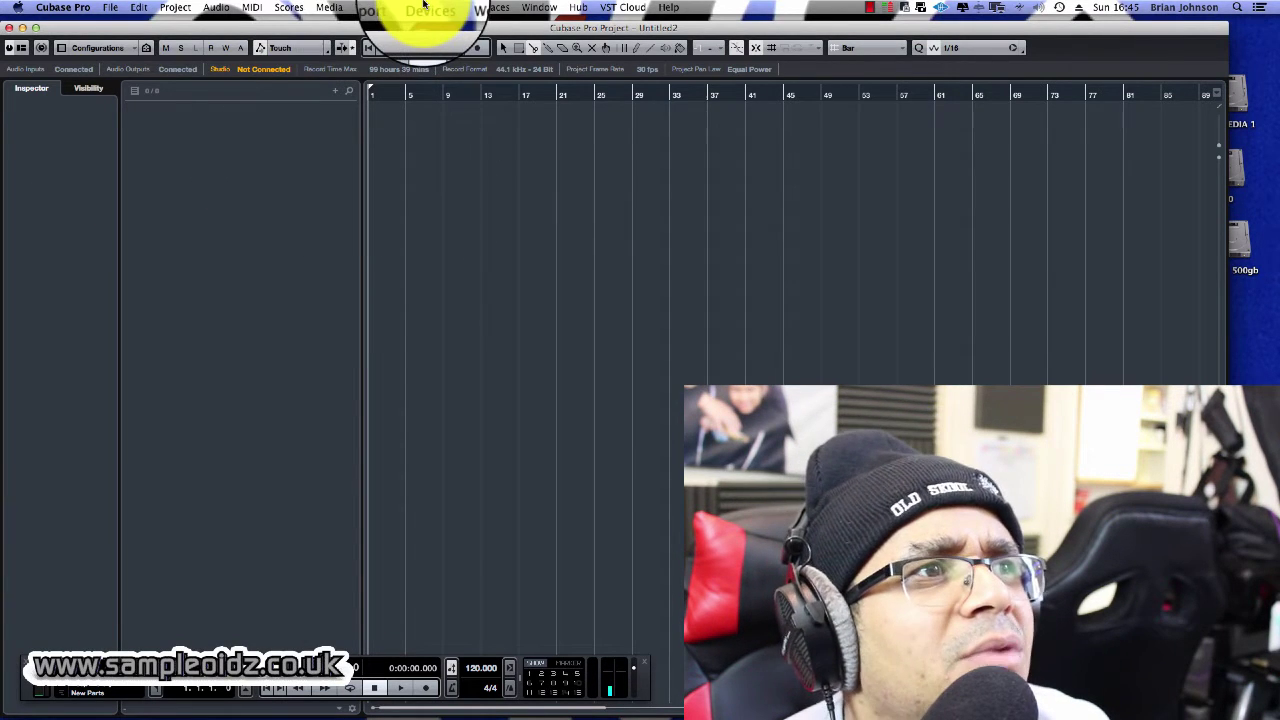
Add a Groove Agent SE instrument track from the Drum category in VST Instruments.
click(463, 7)
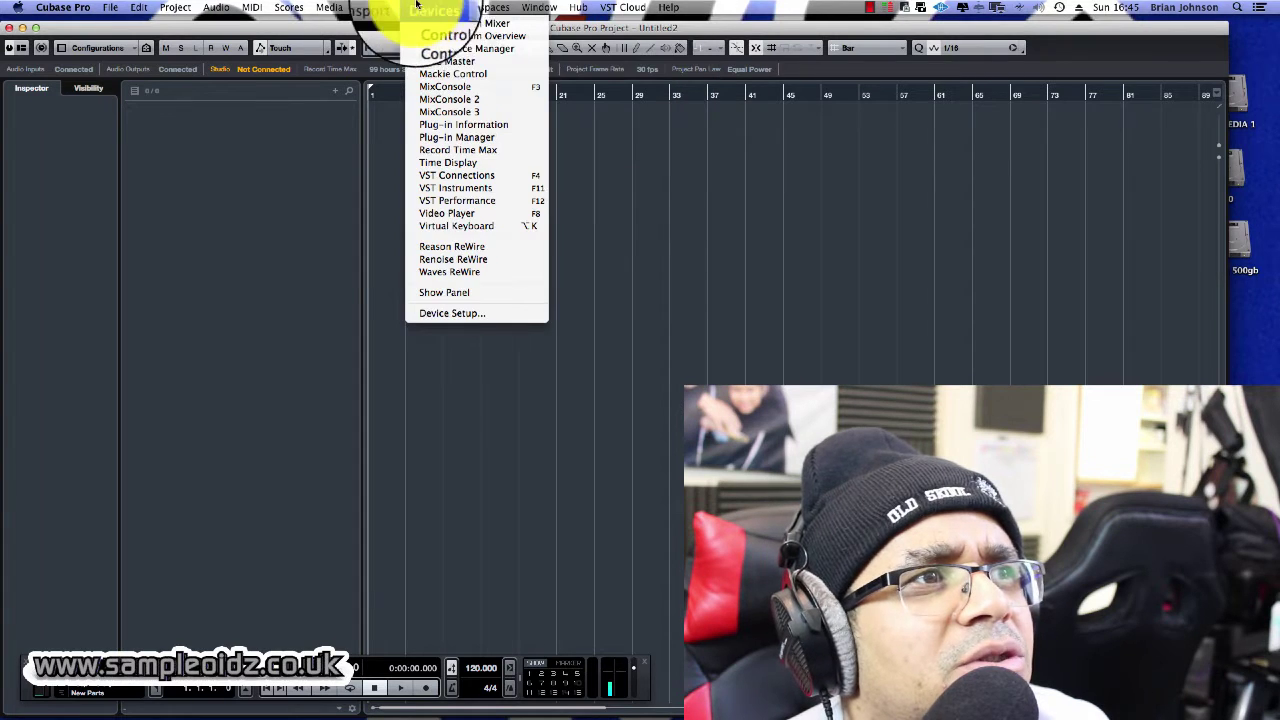
mouse_move(420, 5)
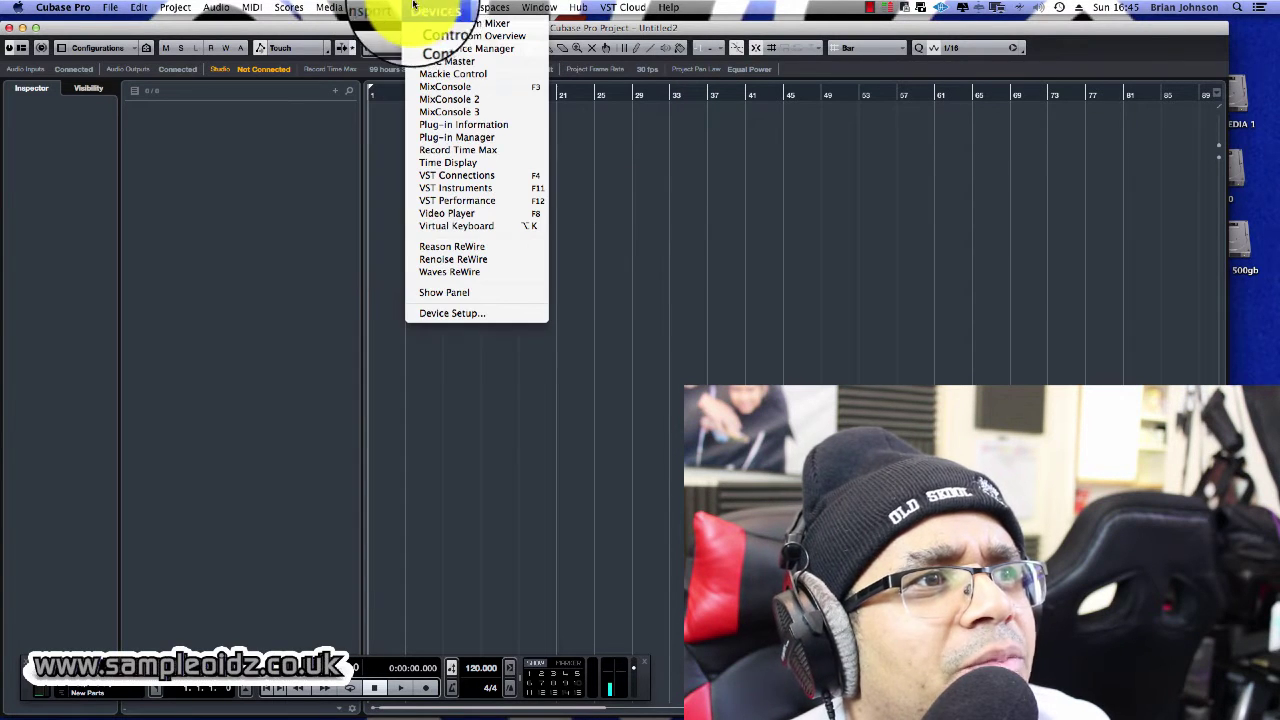
click(471, 187)
click(740, 208)
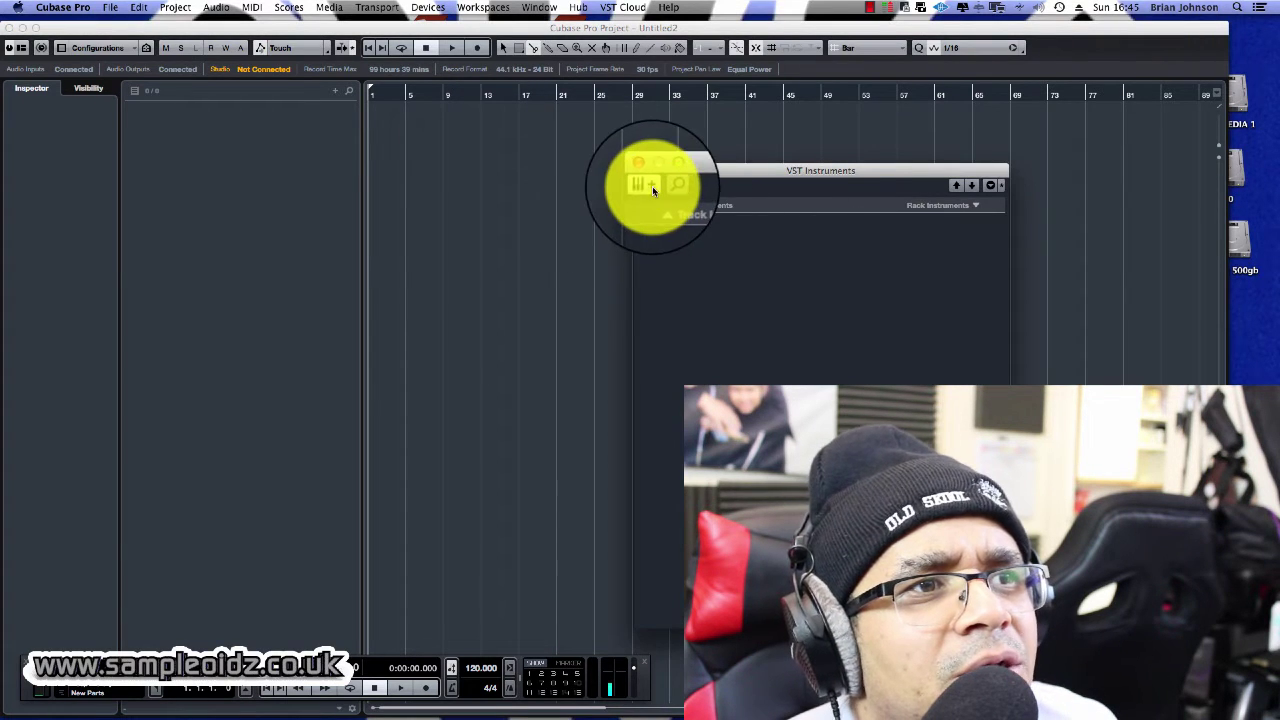
click(566, 217)
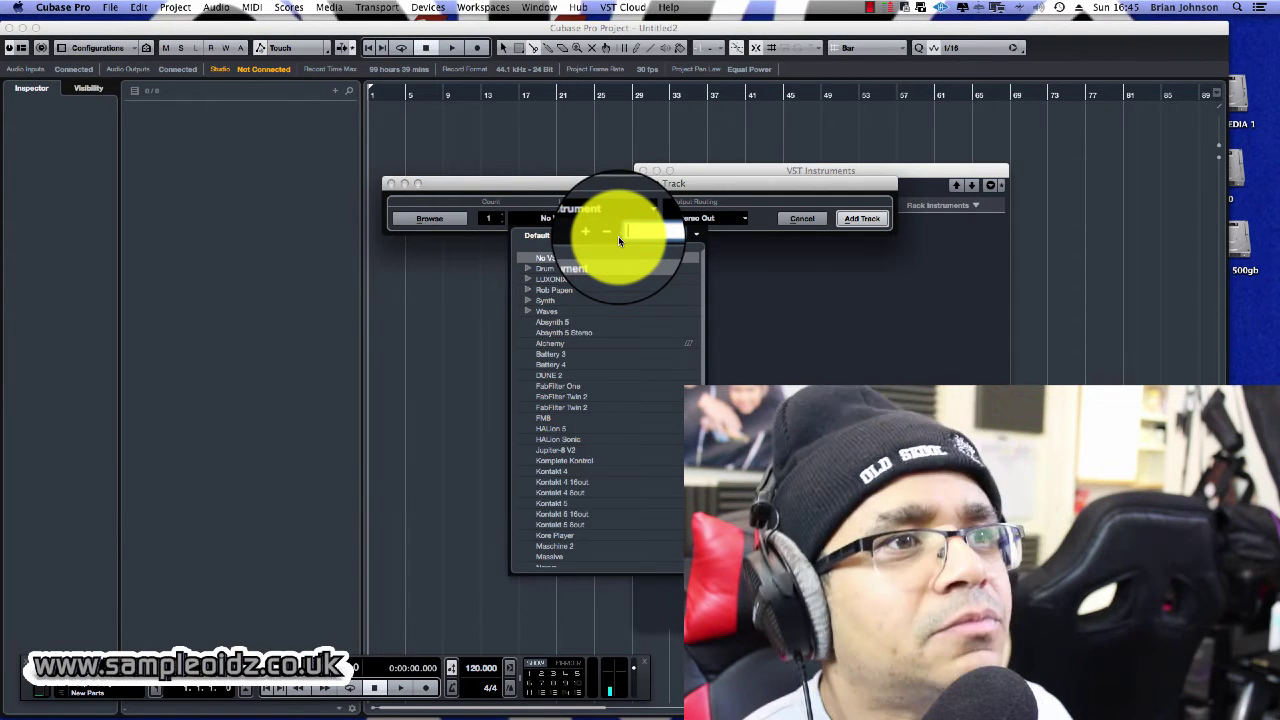
click(510, 270)
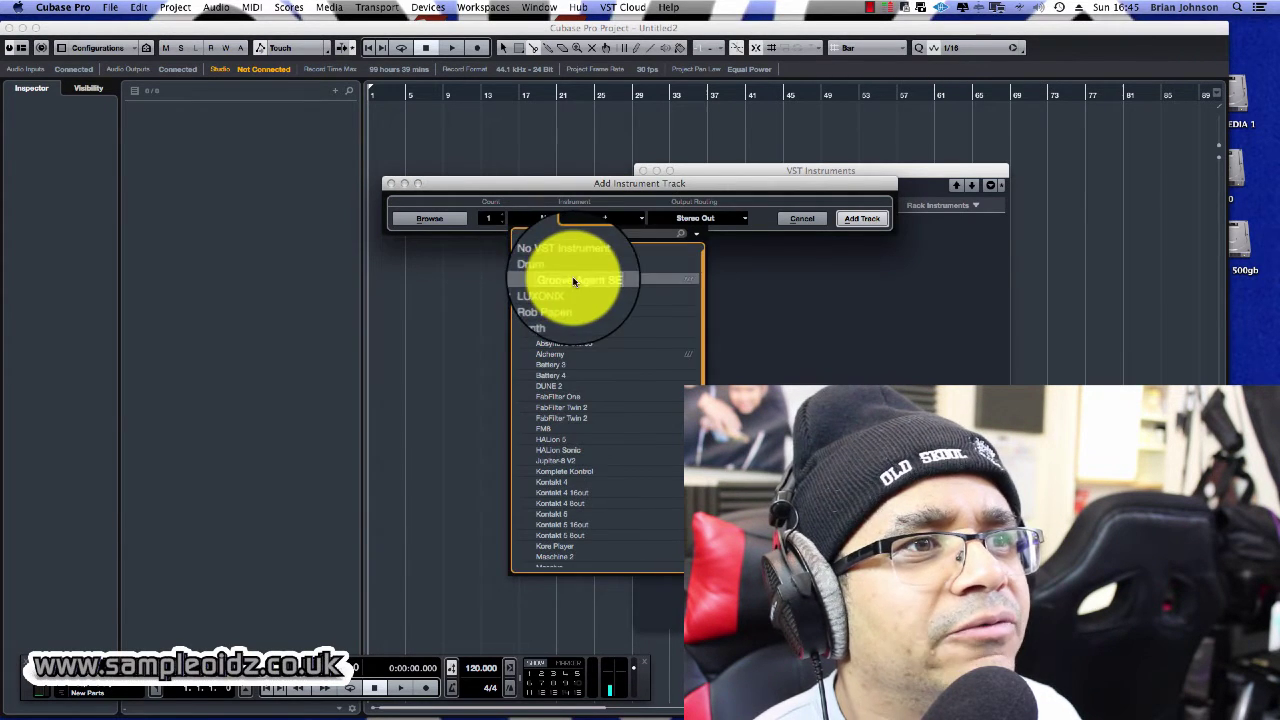
click(571, 279)
click(864, 214)
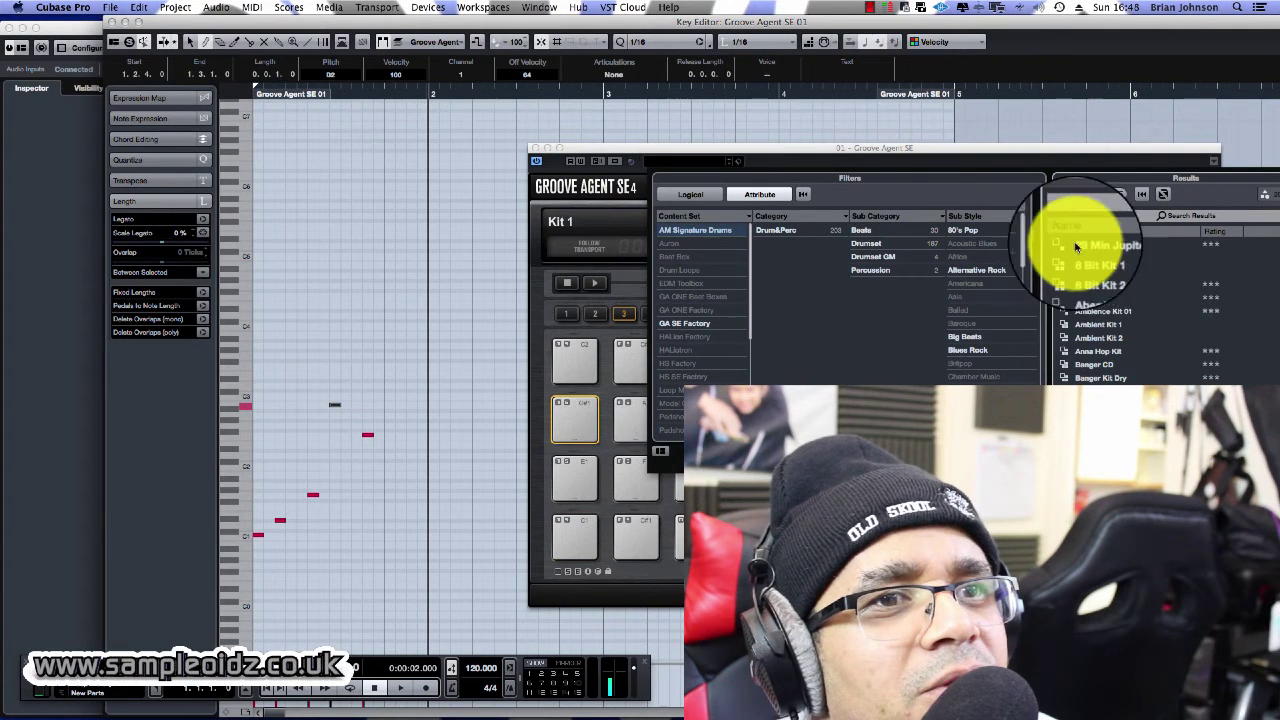
Load the 8 Bit Kit 1 drum kit into Groove Agent SE from the Results list.
click(1082, 259)
double_click(1082, 259)
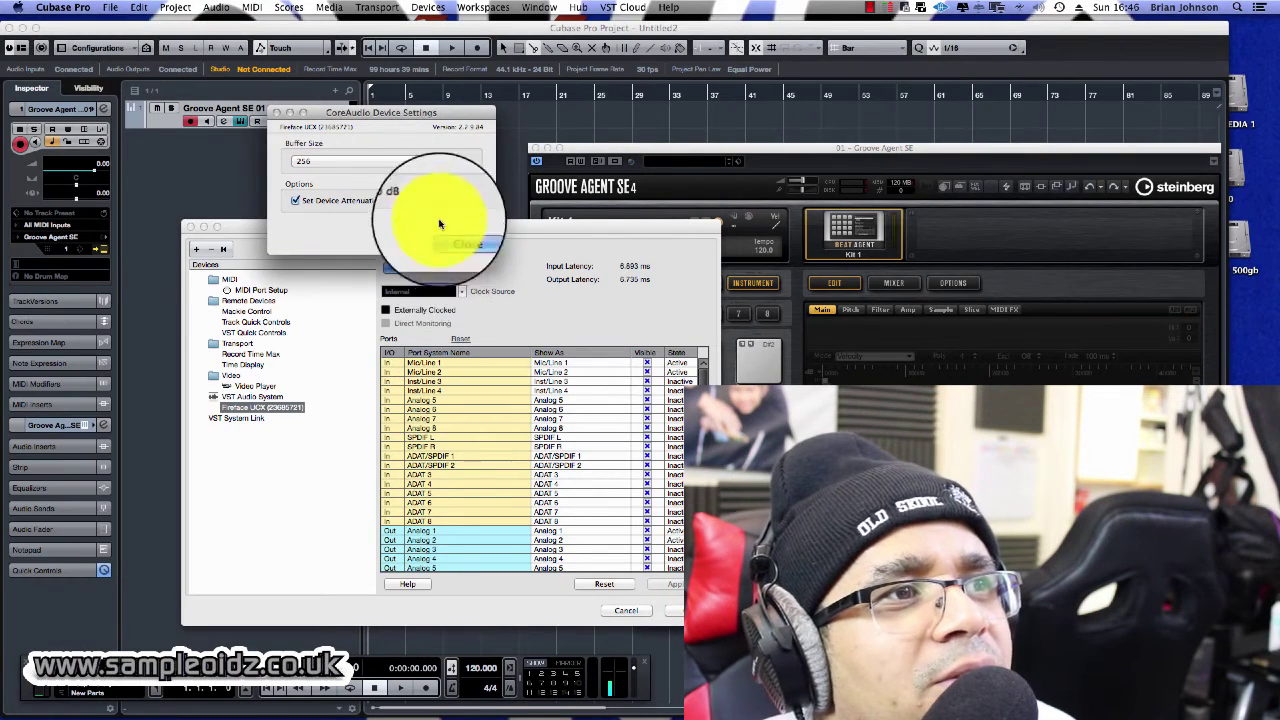
Change the Fireface UCX buffer size from 256 to 32 samples and close the settings.
click(390, 161)
click(390, 160)
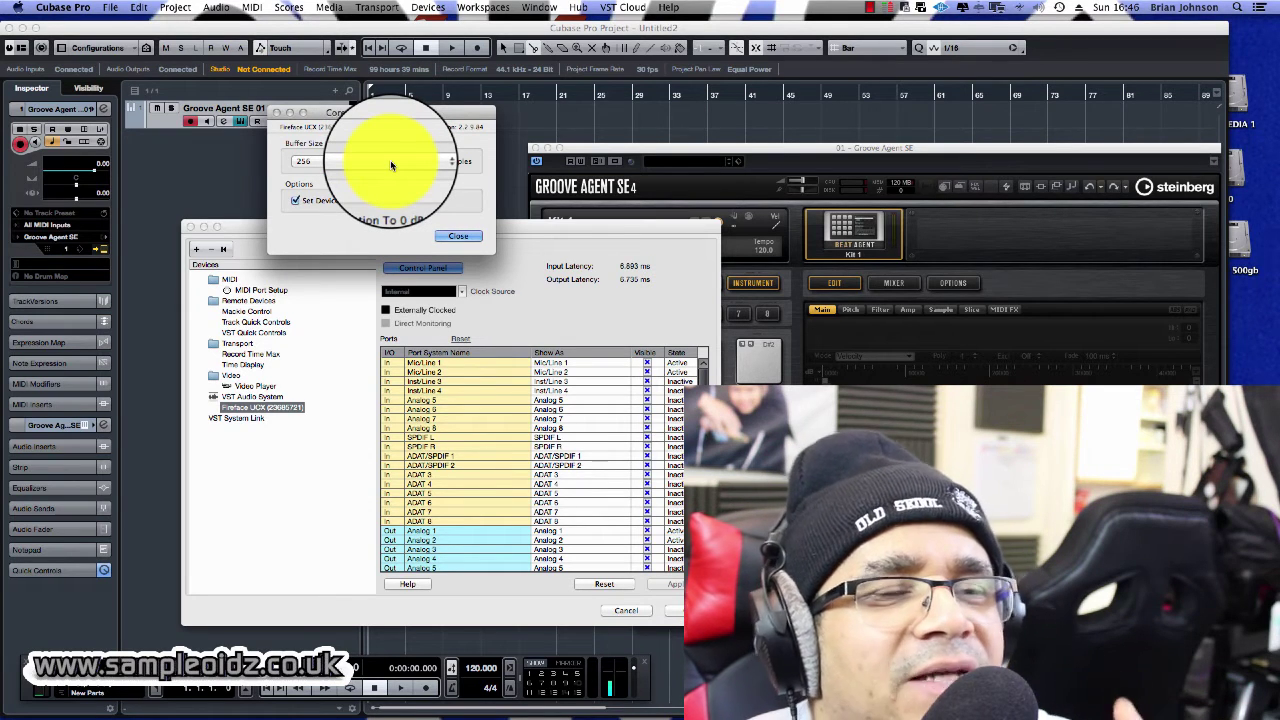
click(390, 160)
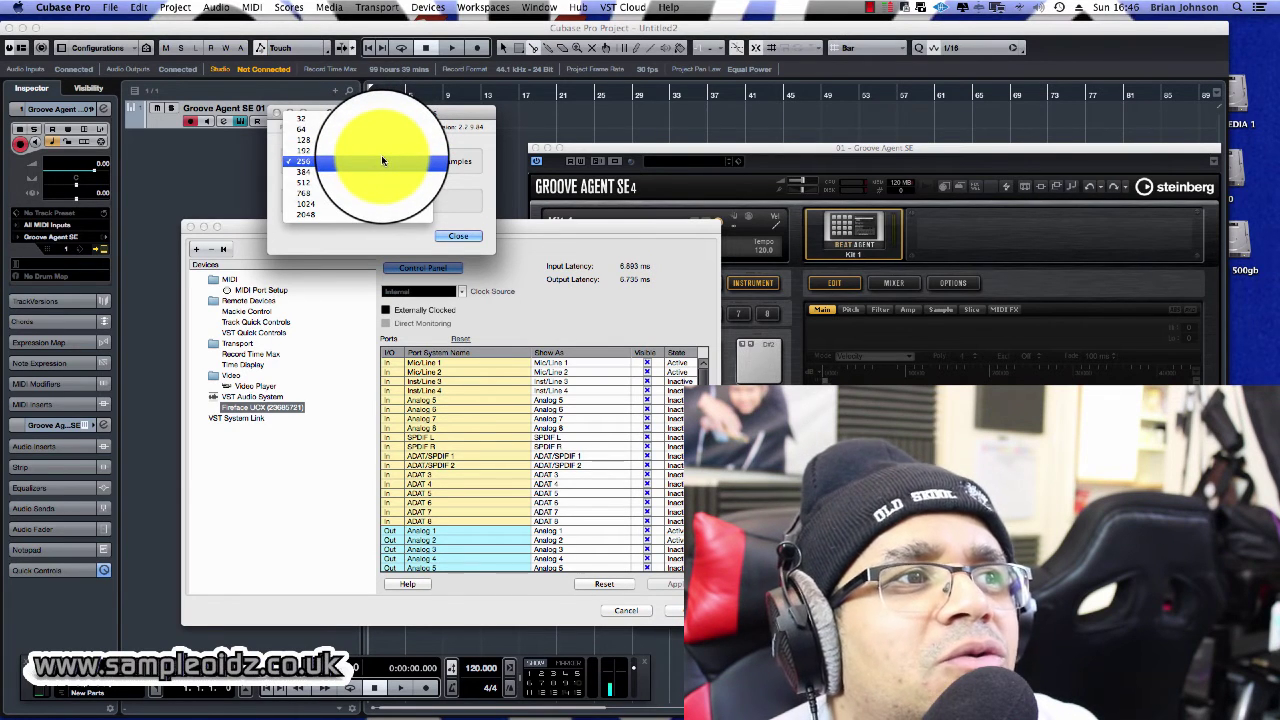
click(381, 160)
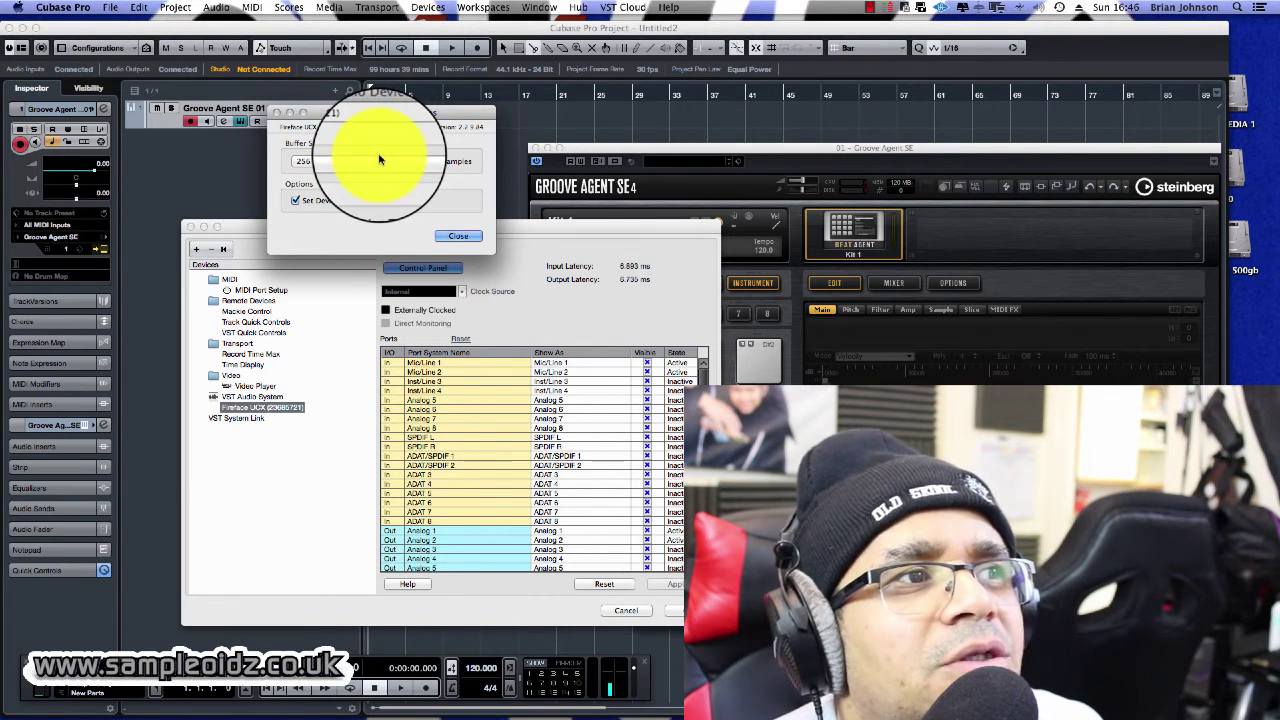
click(378, 160)
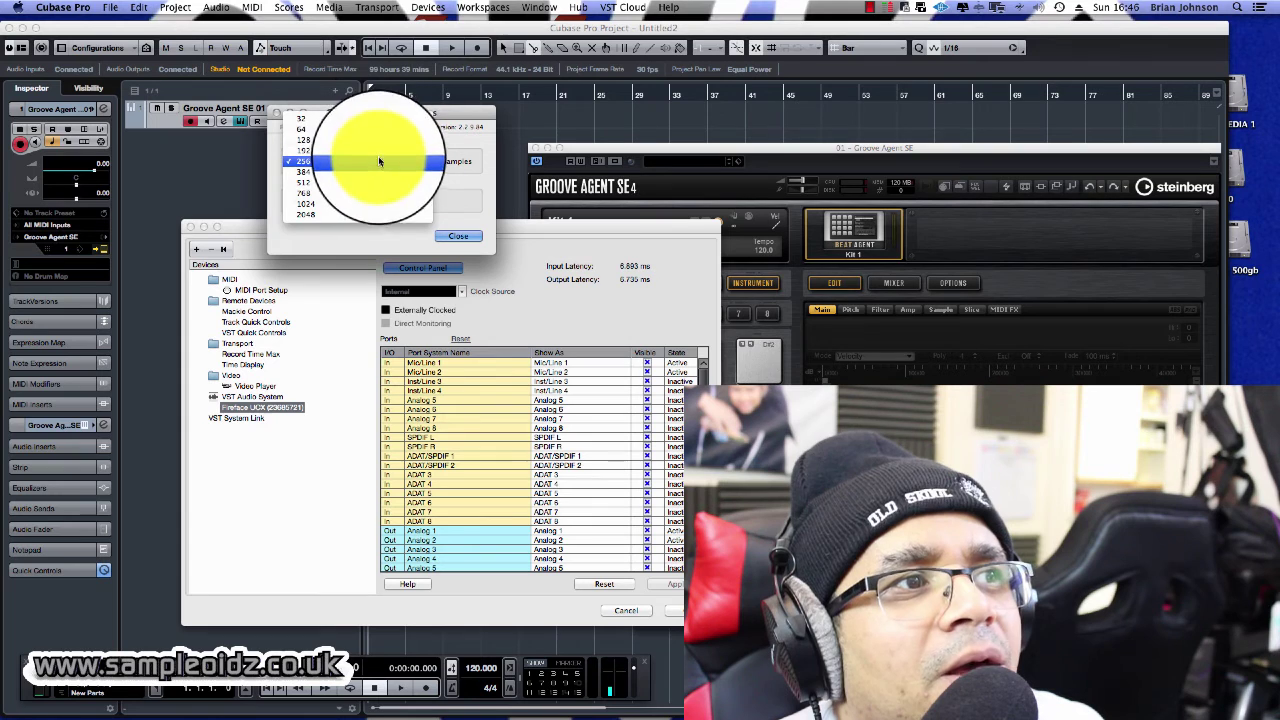
click(379, 162)
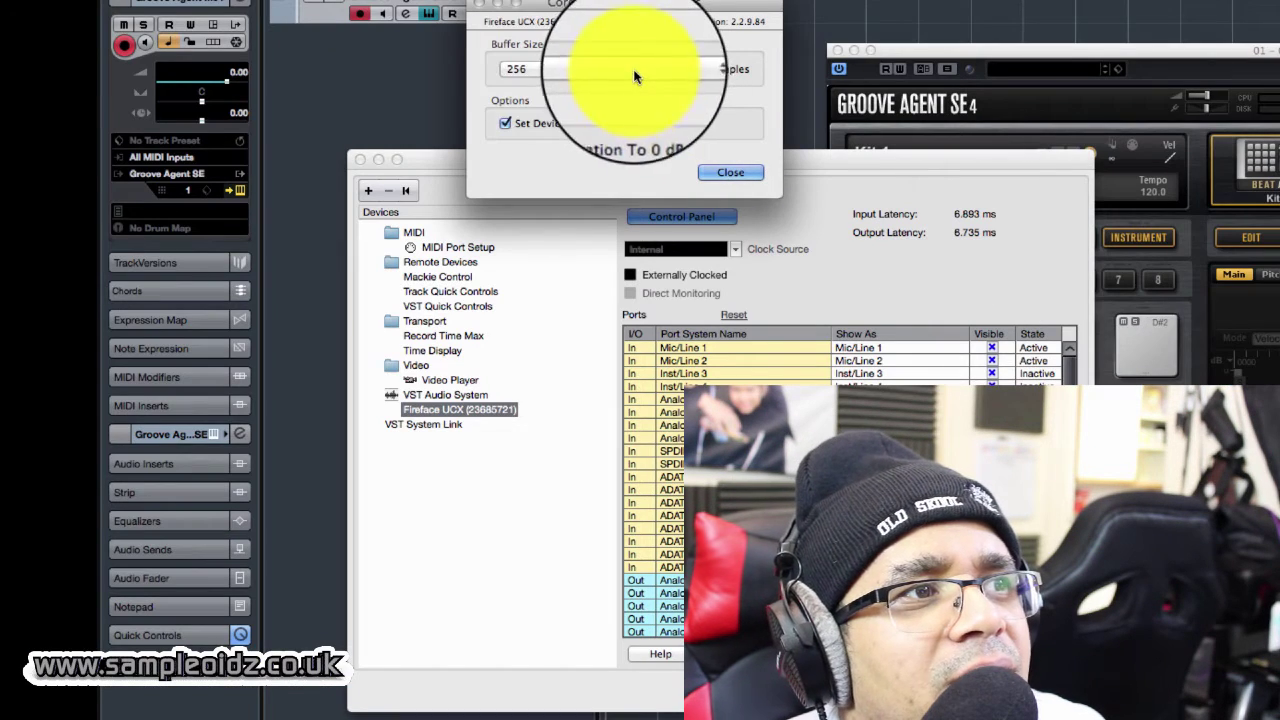
click(388, 161)
click(633, 69)
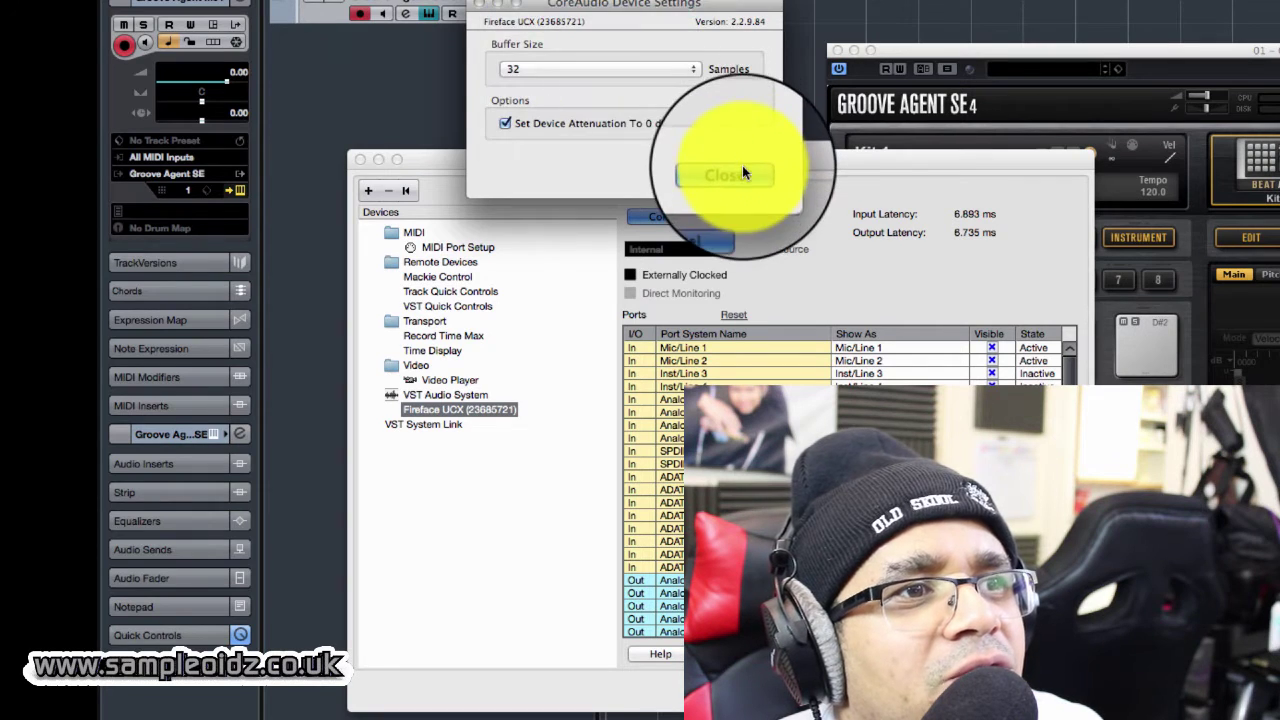
click(730, 172)
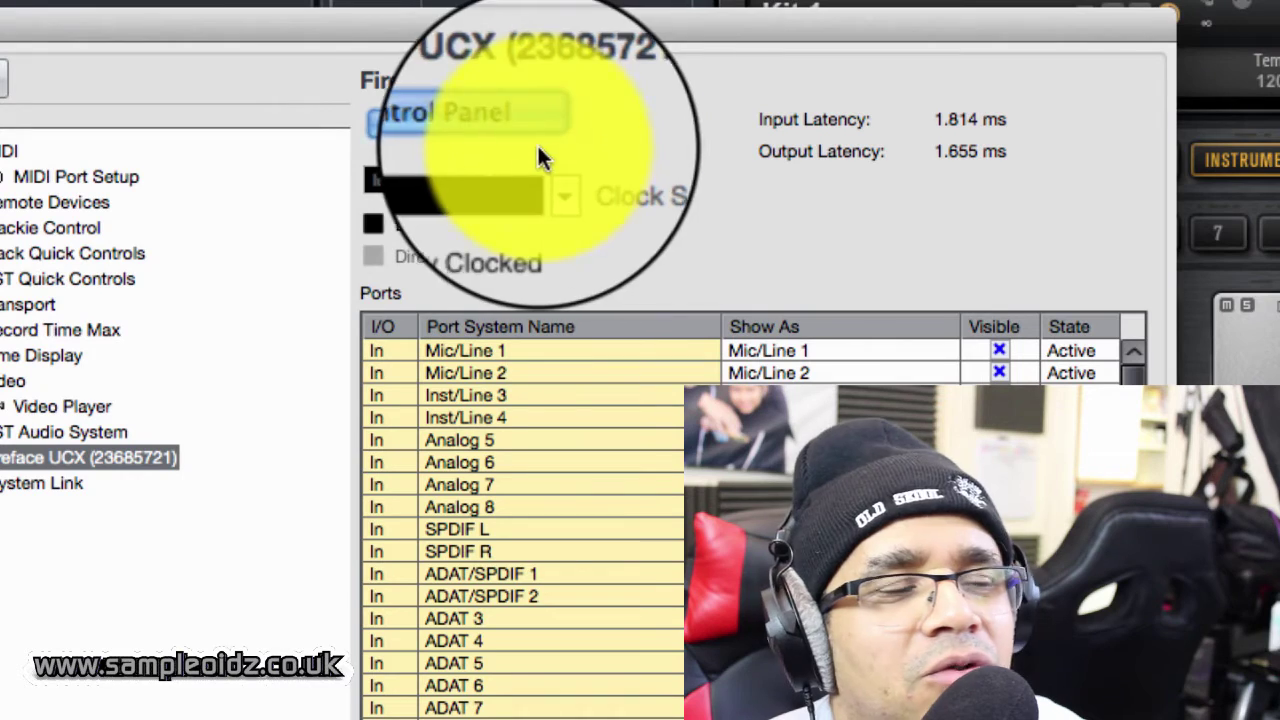
Reopen the audio interface's control panel to check it, then close it again.
click(462, 127)
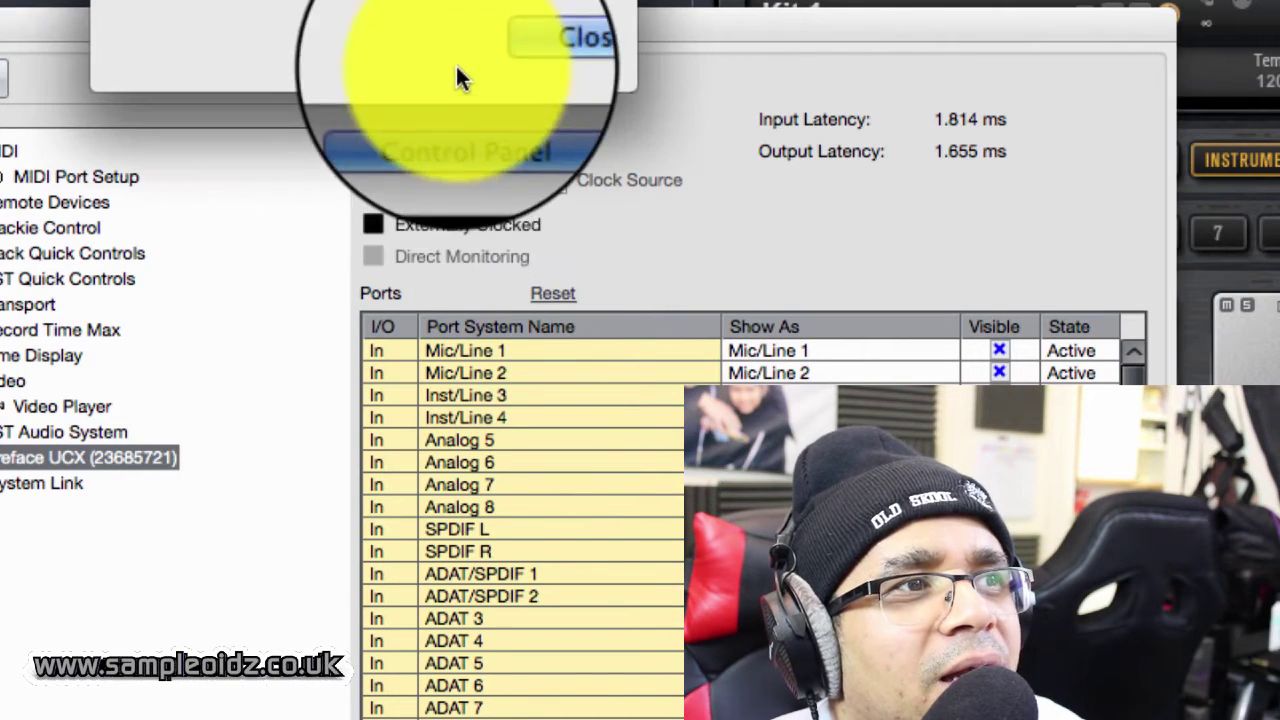
click(300, 5)
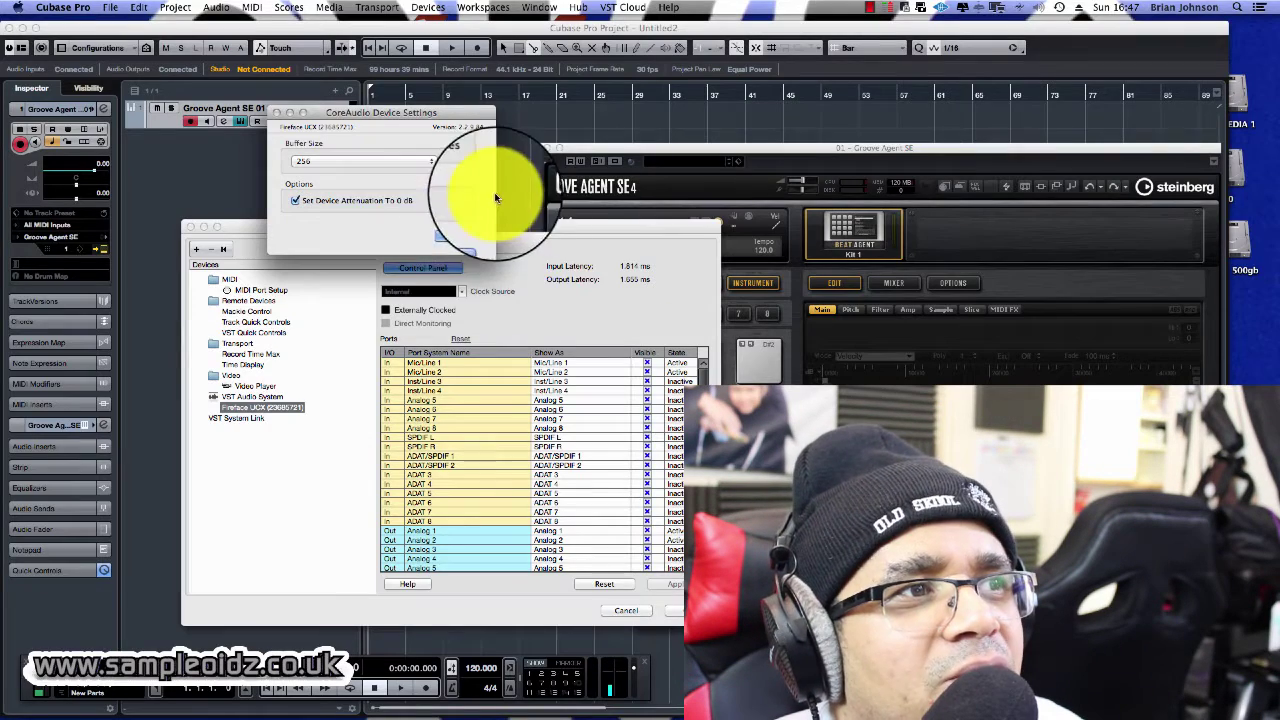
click(548, 47)
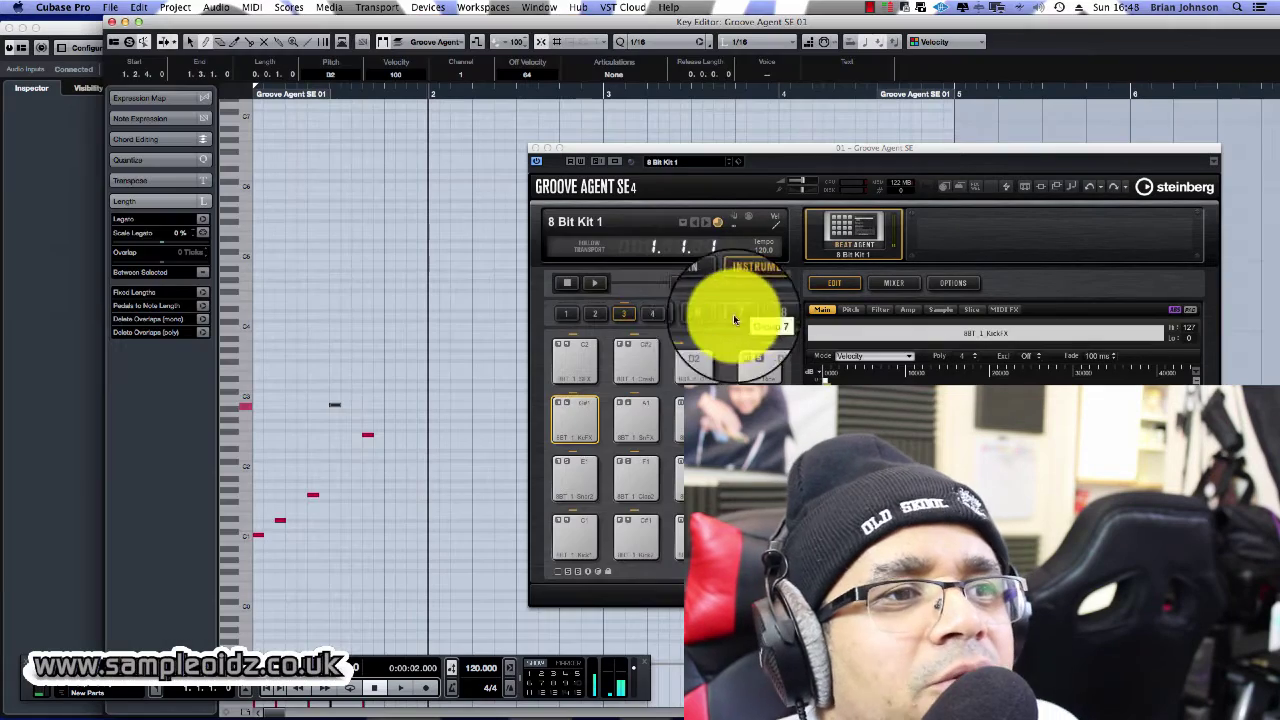
Close the Groove Agent SE window and the Key Editor.
click(551, 155)
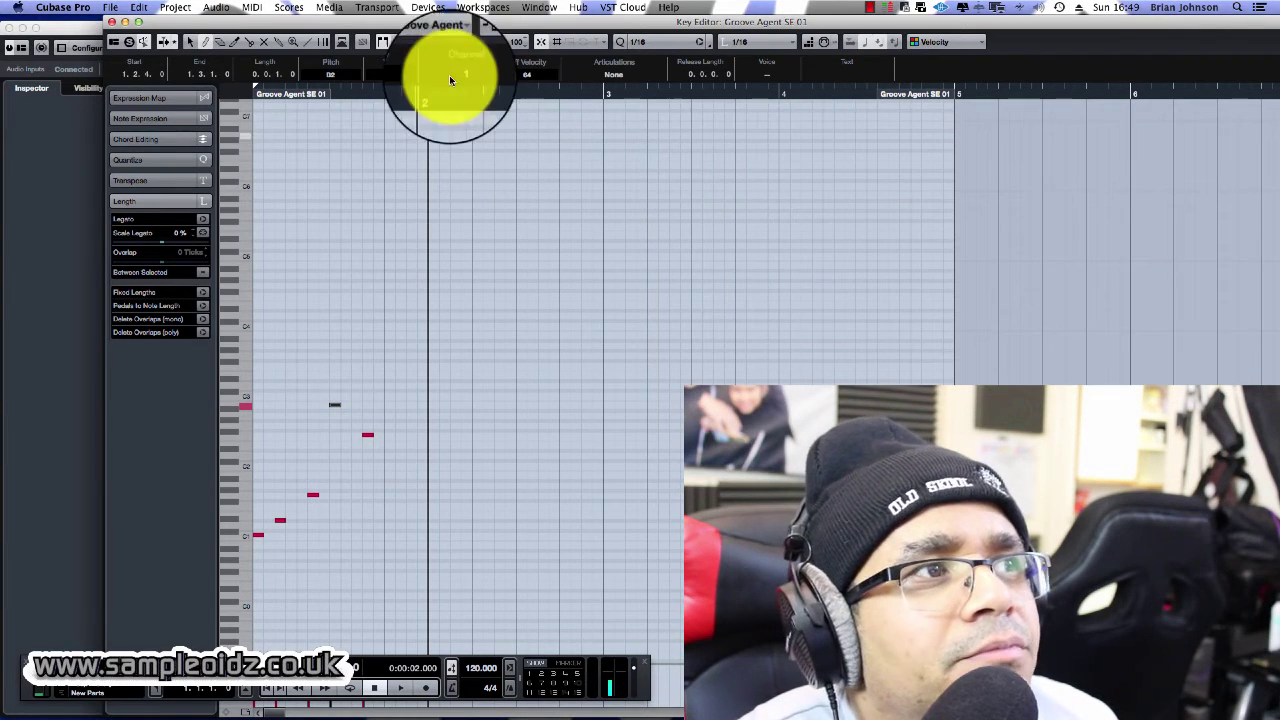
click(114, 22)
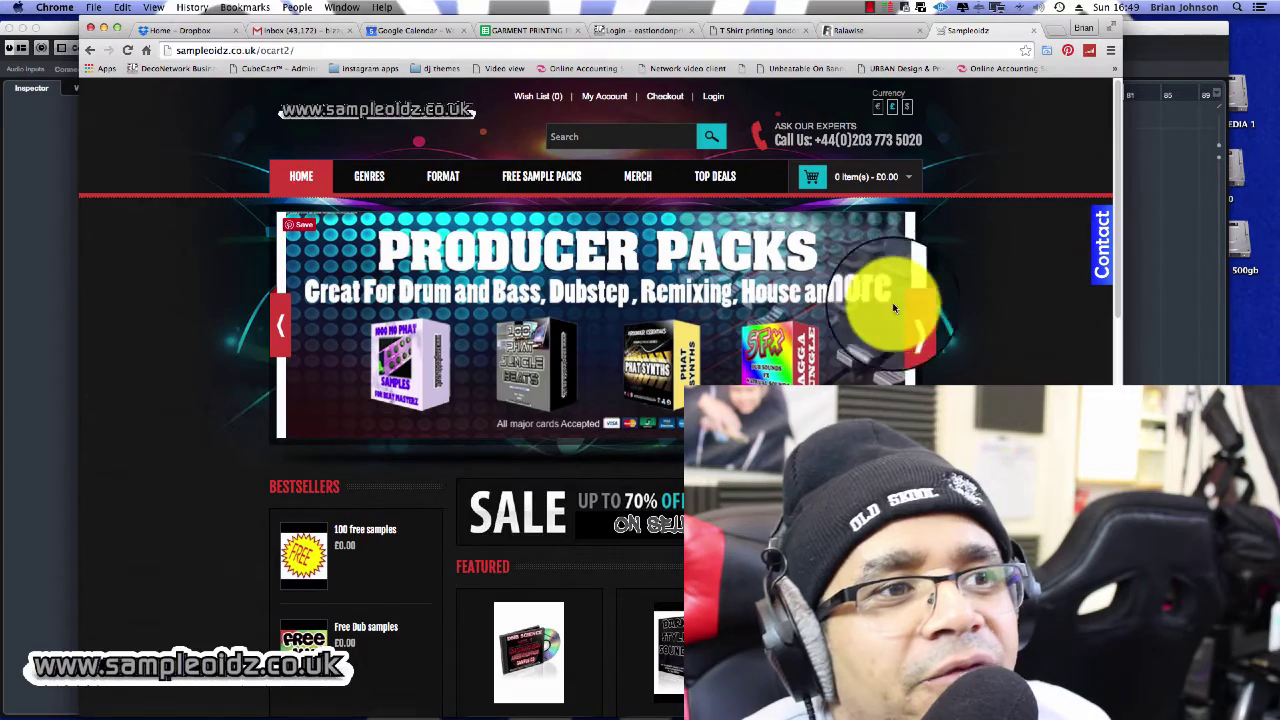
Scroll the Sampleoidz home page down to the product grid and LATEST list.
scroll(970, 313, down, 2)
scroll(971, 313, down, 4)
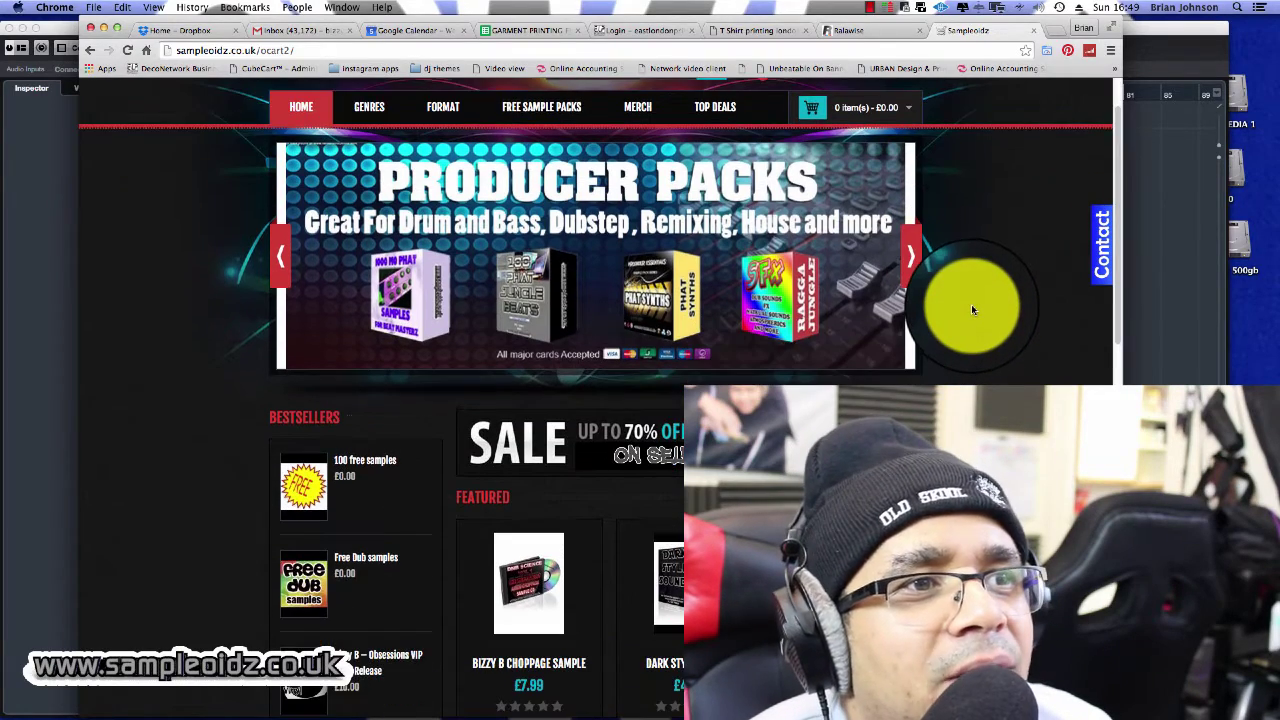
scroll(972, 304, down, 6)
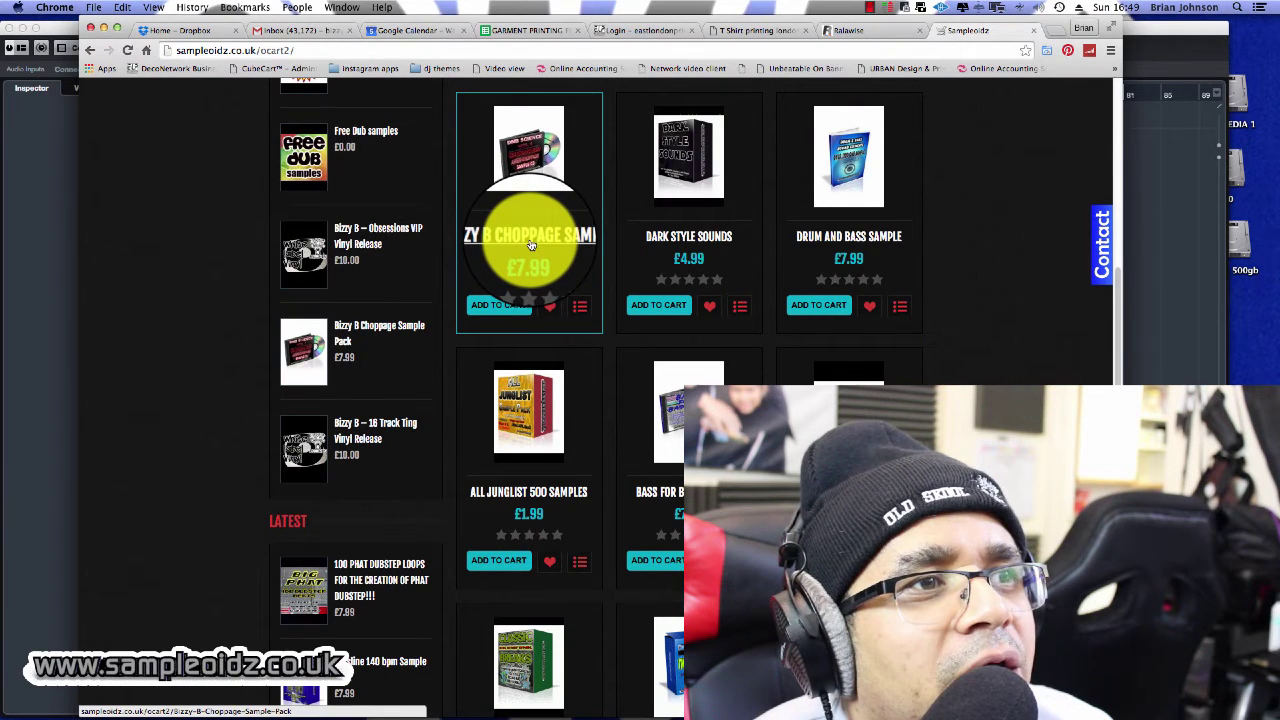
scroll(670, 318, down, 2)
scroll(670, 318, down, 1)
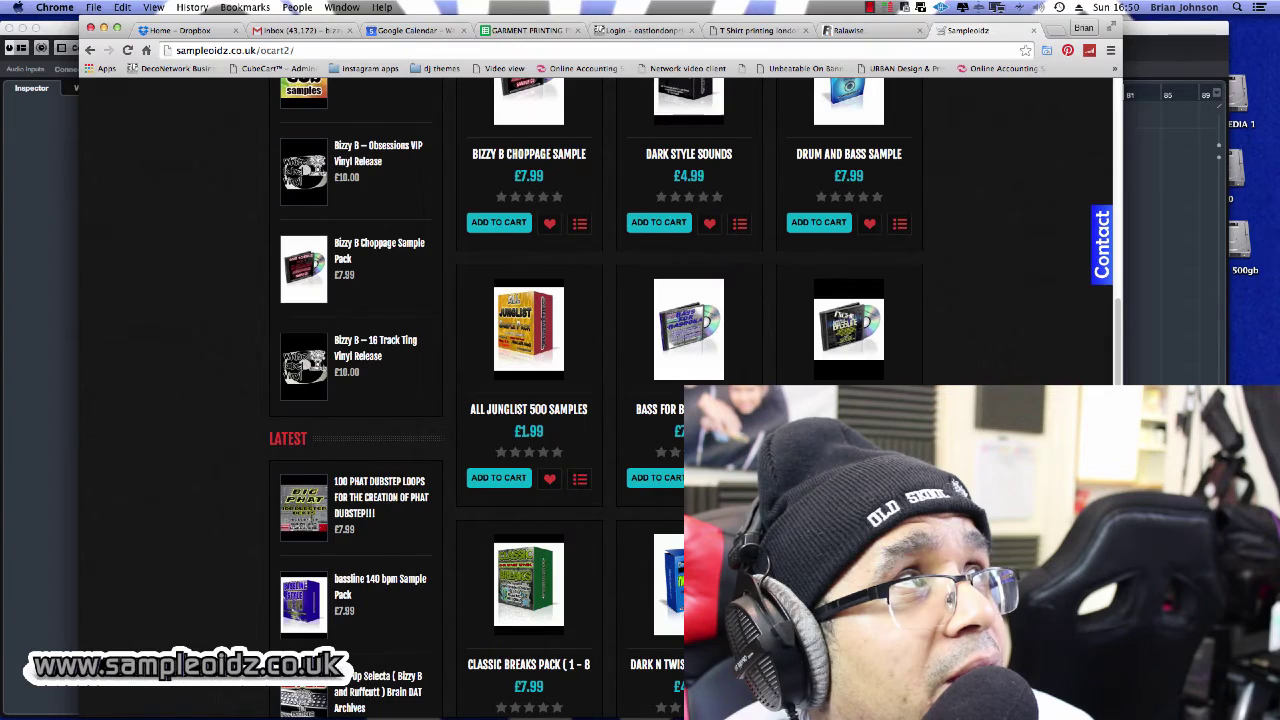
Bring the TextEdit note with the YT20%OFF code forward and select its text.
key(super+Tab)
drag(300, 257, 474, 229)
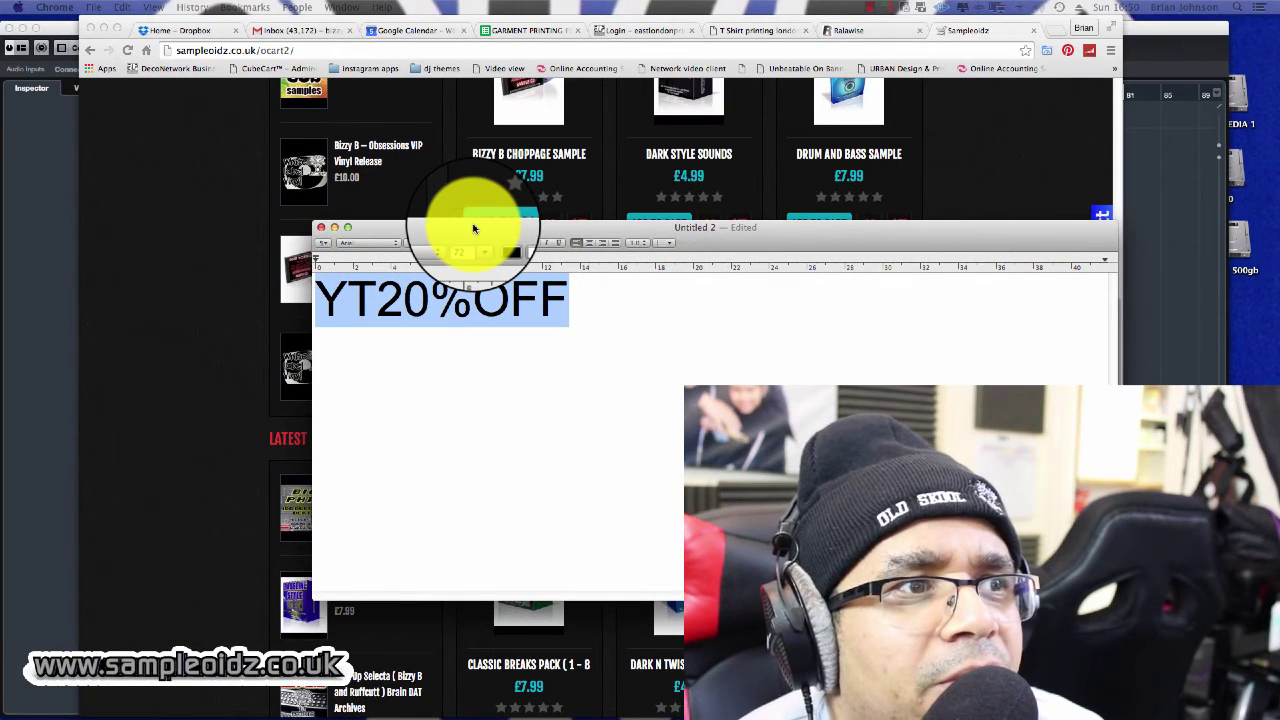
drag(474, 229, 458, 330)
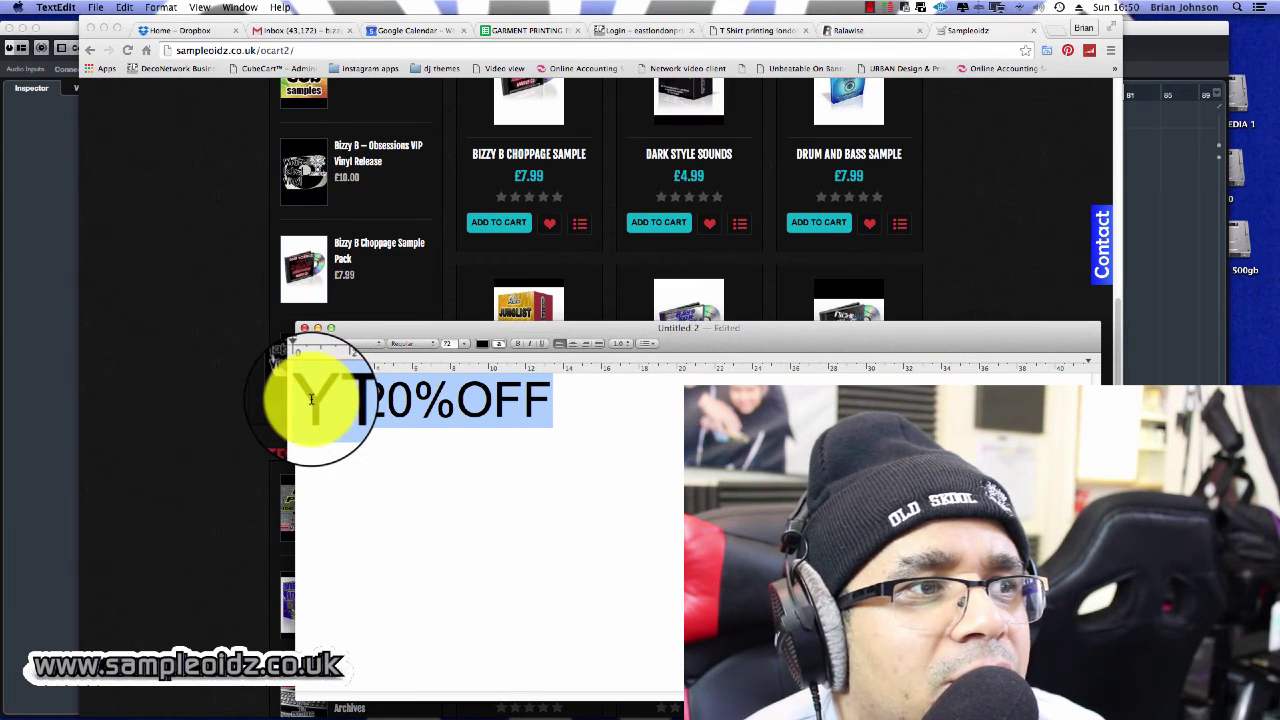
drag(311, 397, 316, 396)
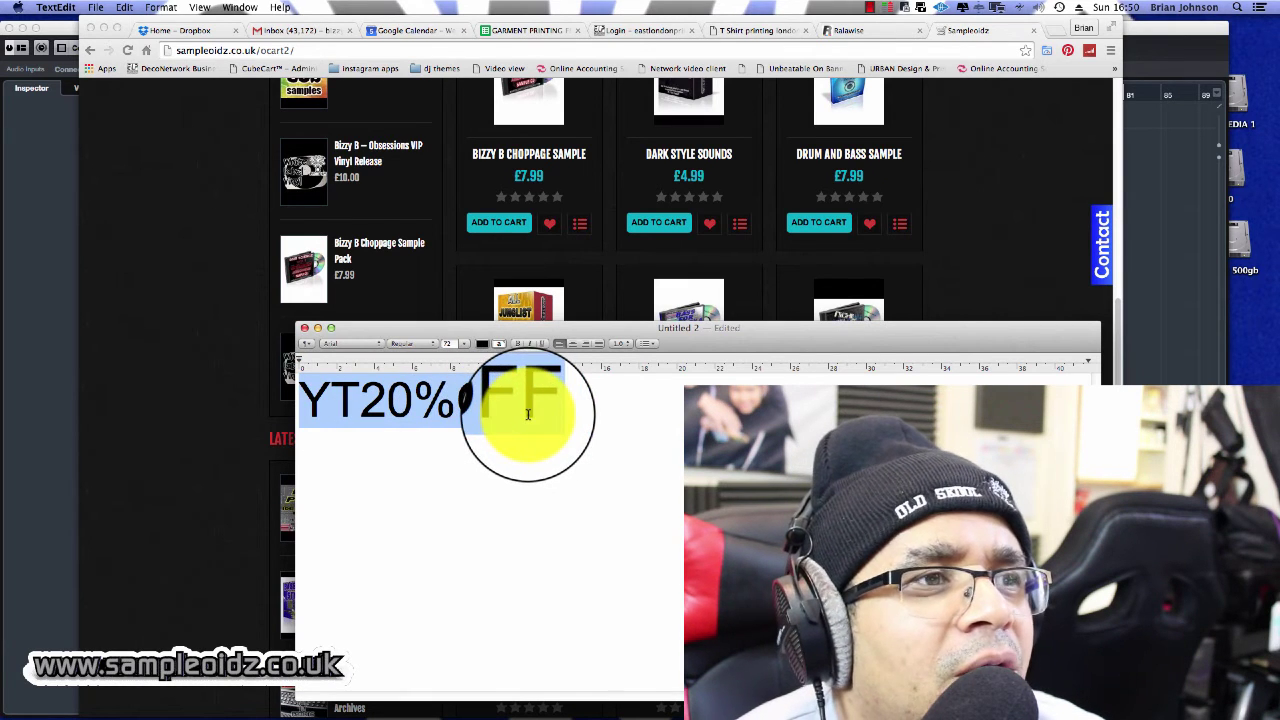
Move the note aside and open the site's Contact Us form message box.
drag(551, 332, 598, 476)
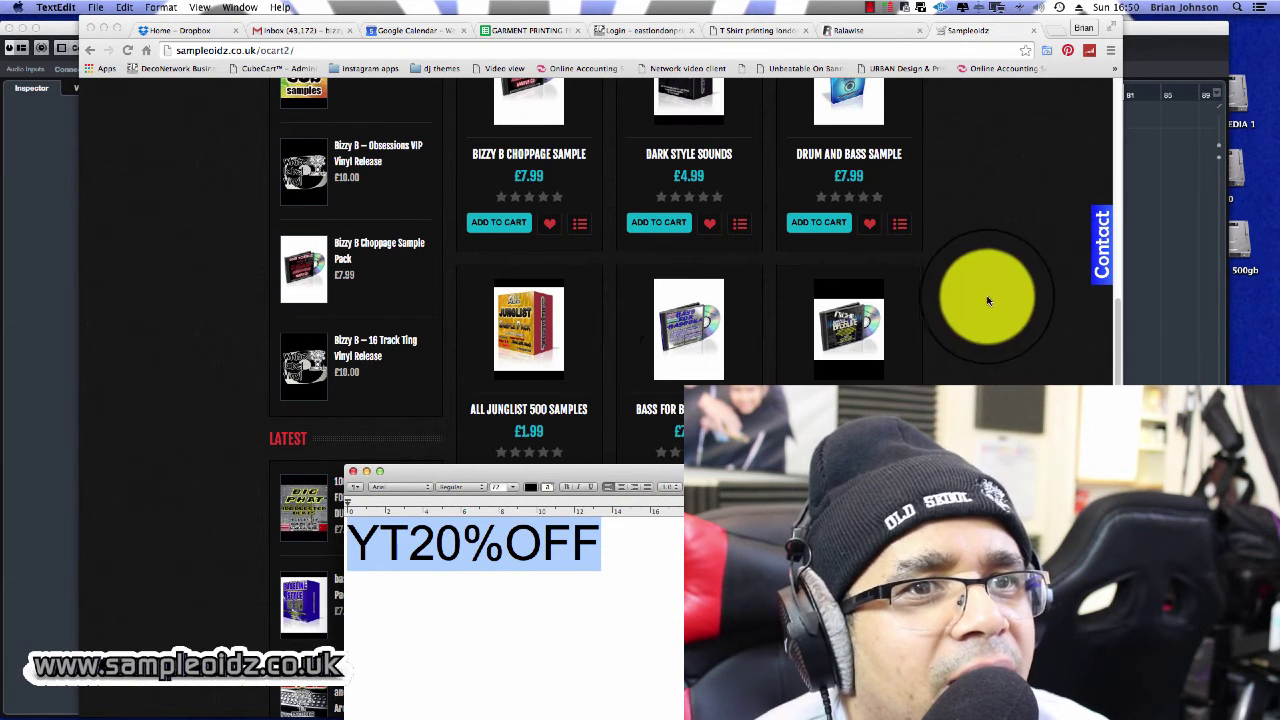
click(1105, 245)
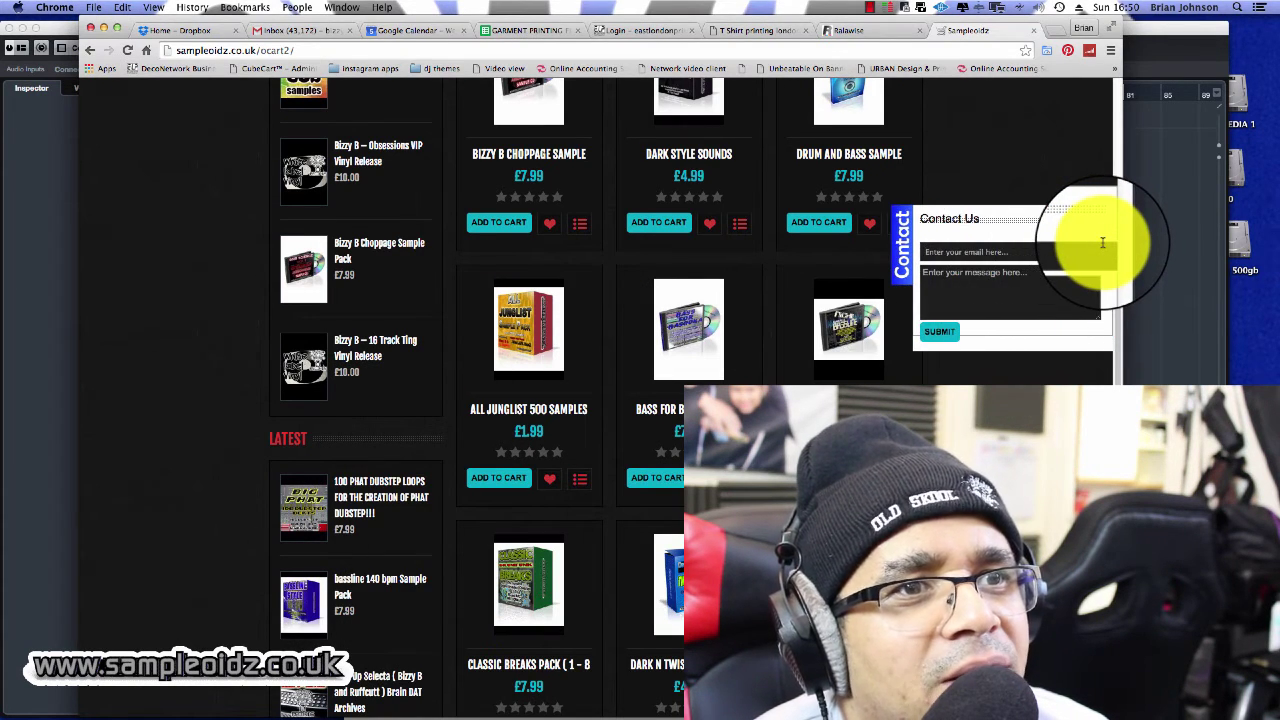
click(955, 281)
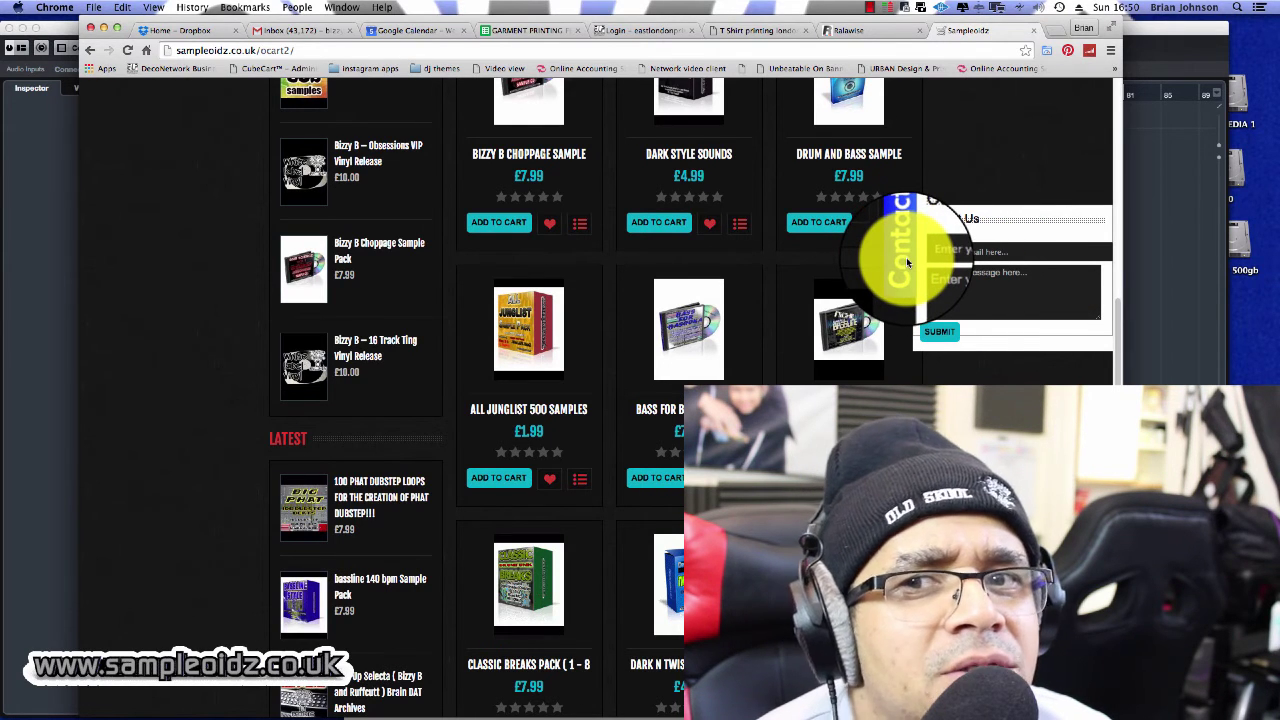